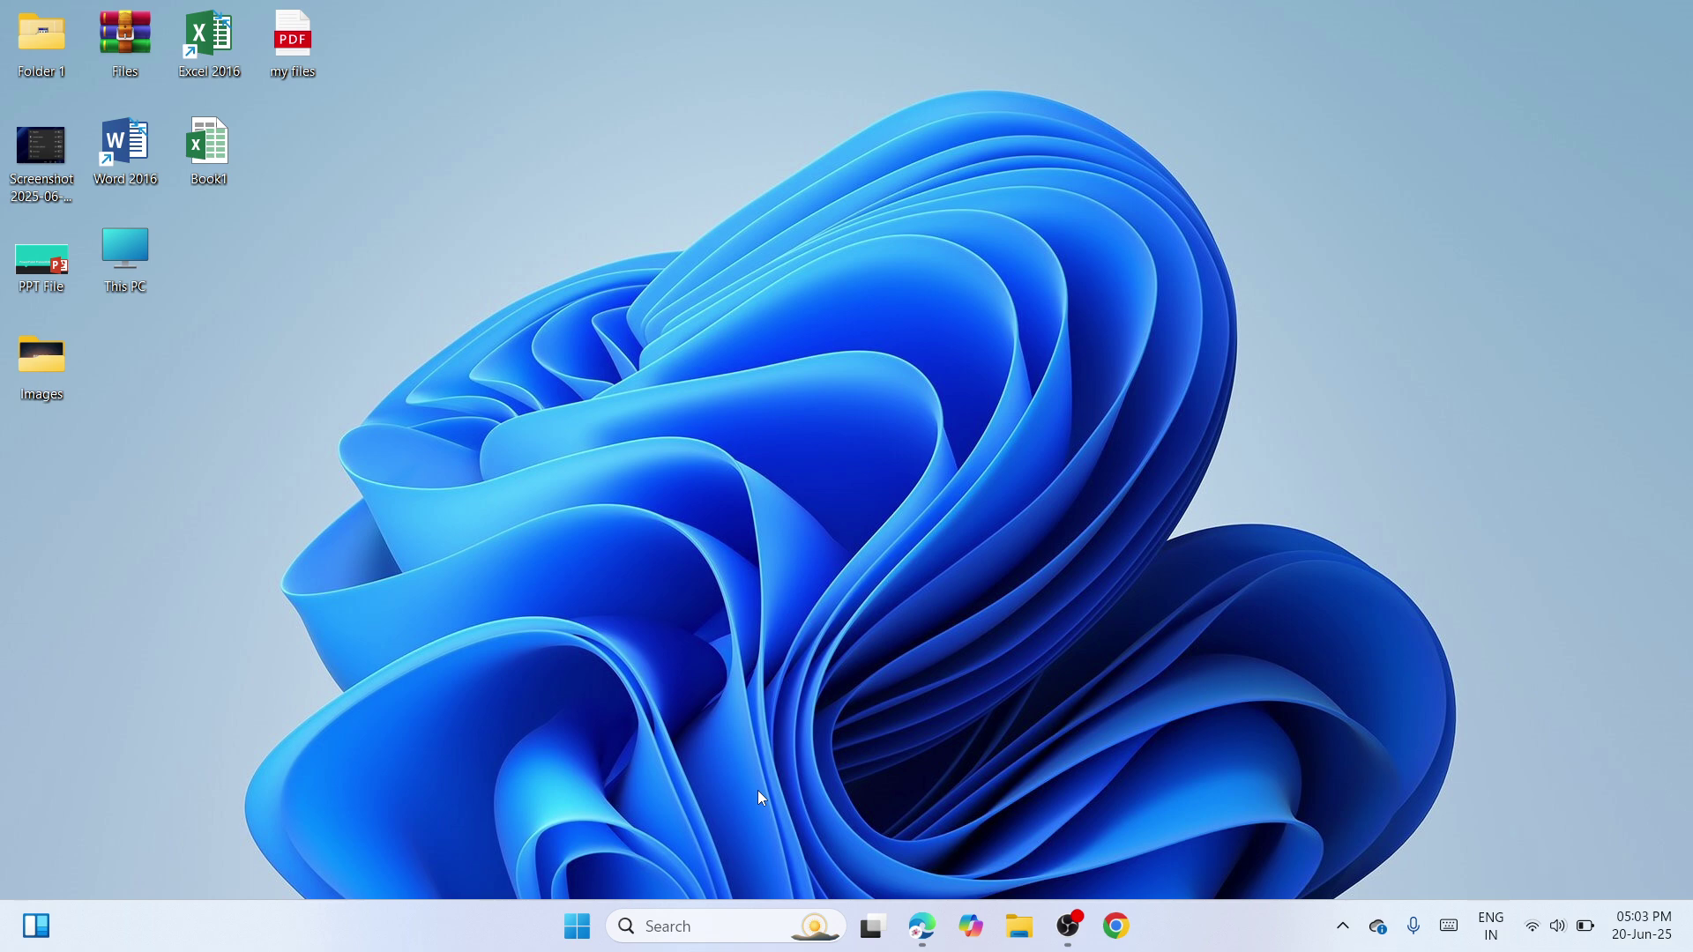
Search Windows for "panel", open Control Panel and show all its items as large icons.
{"action": "left_click", "coordinate": [691, 926]}
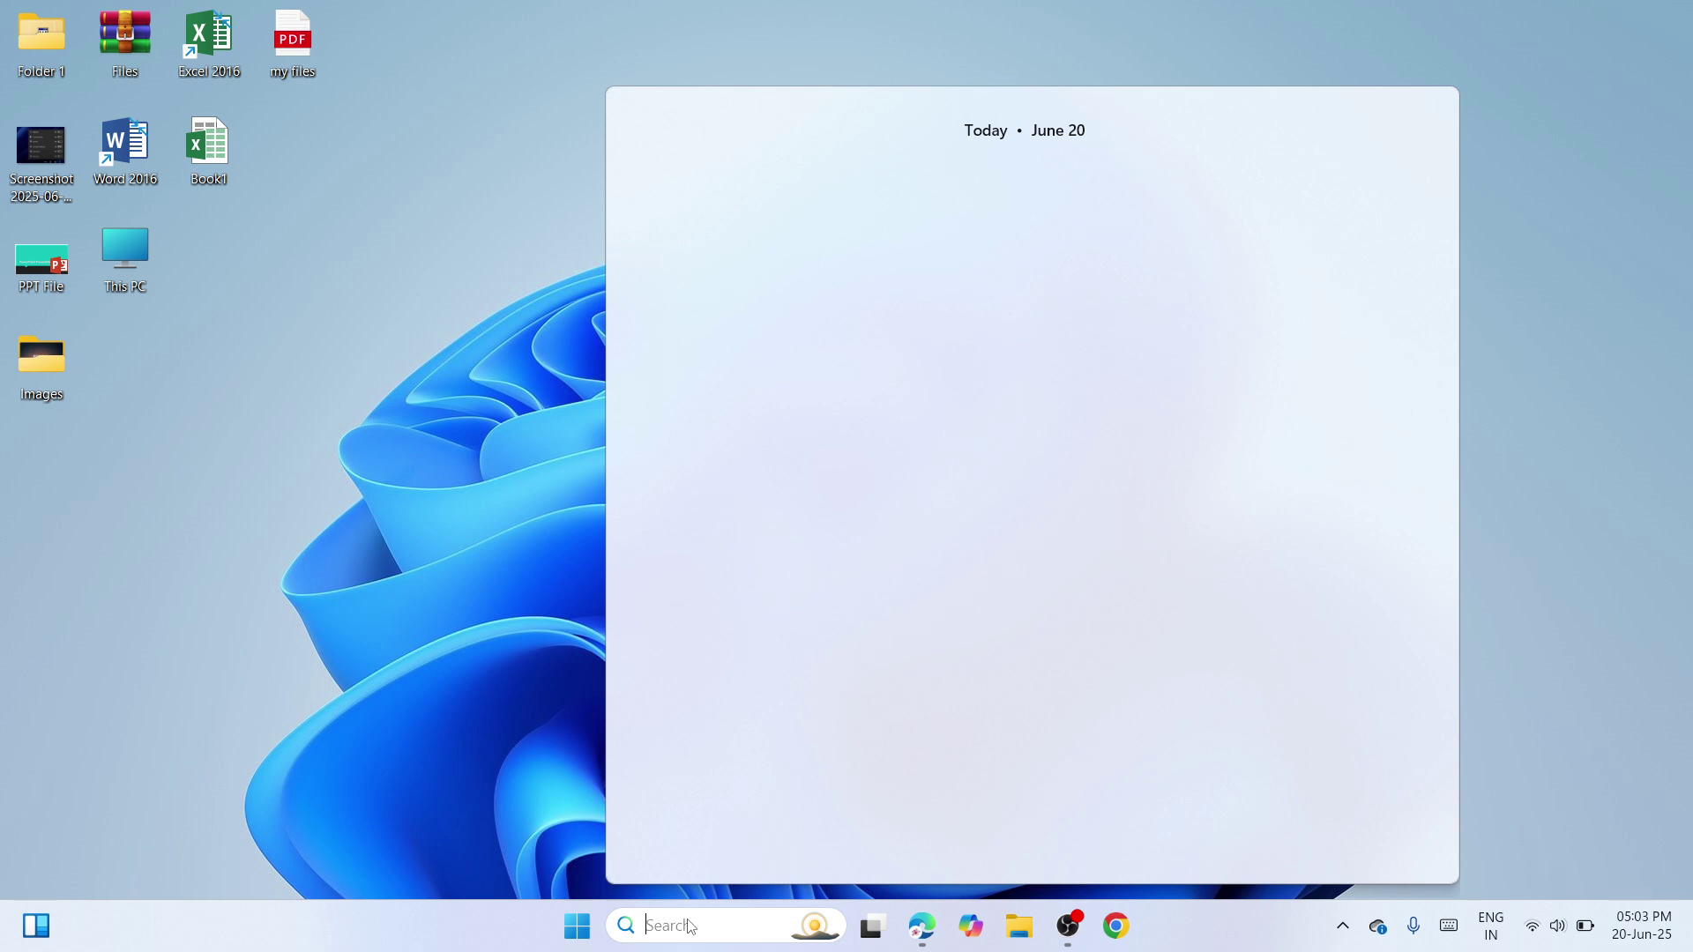
{"action": "type", "text": "panel"}
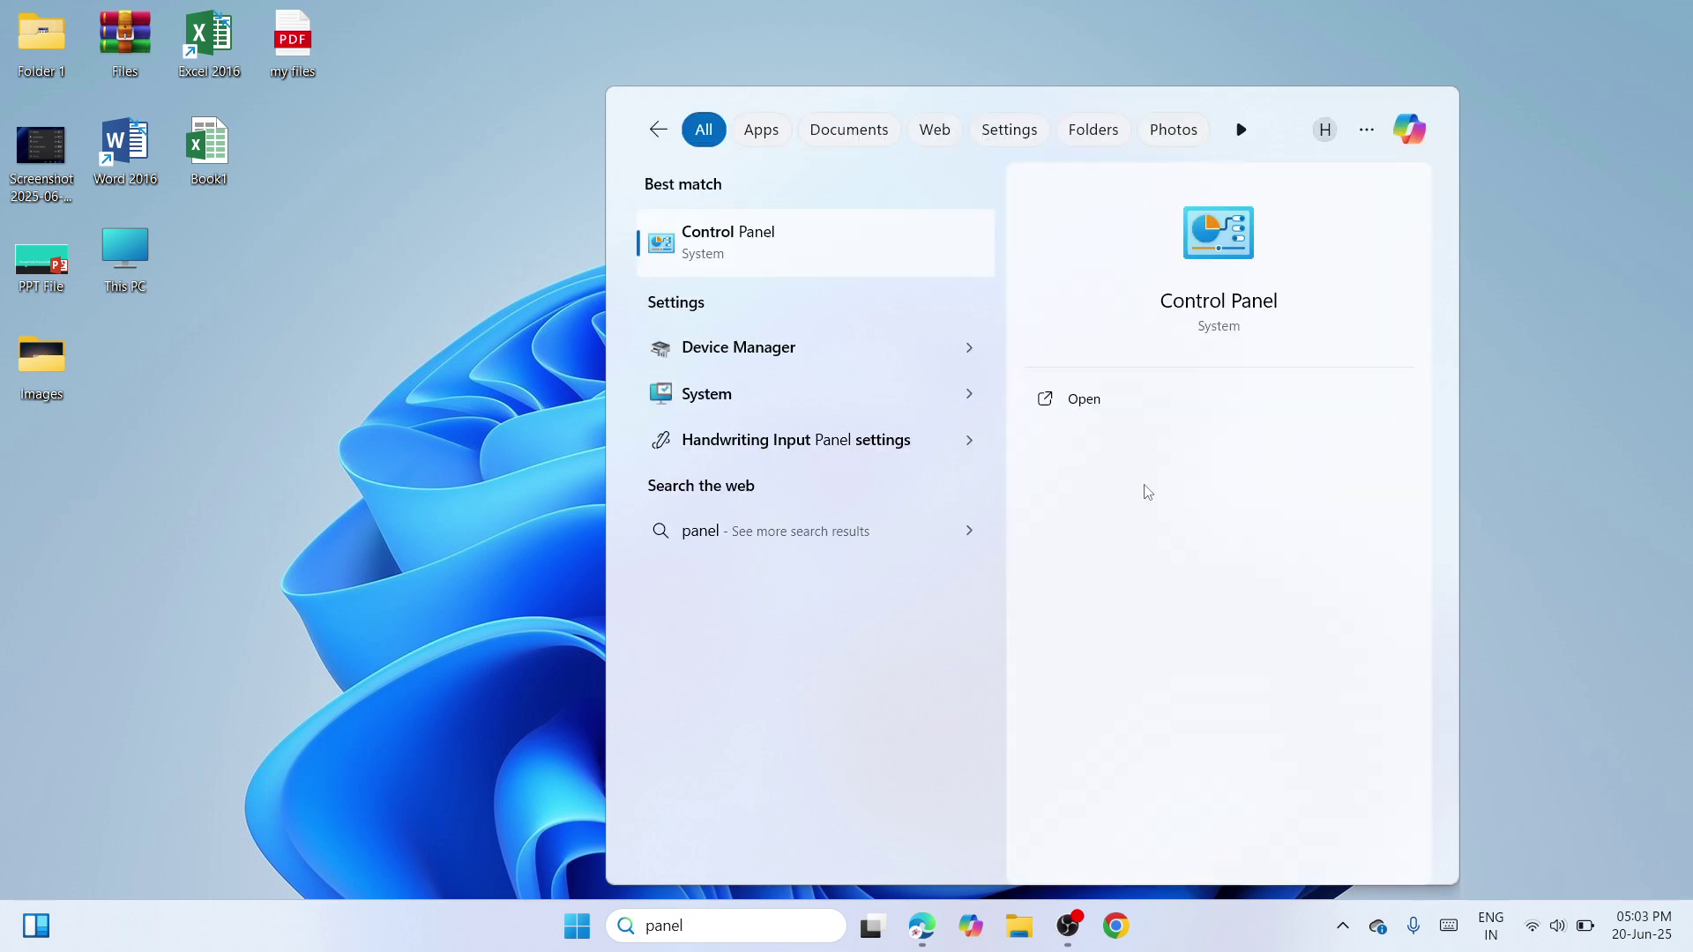
{"action": "left_click", "coordinate": [1144, 408]}
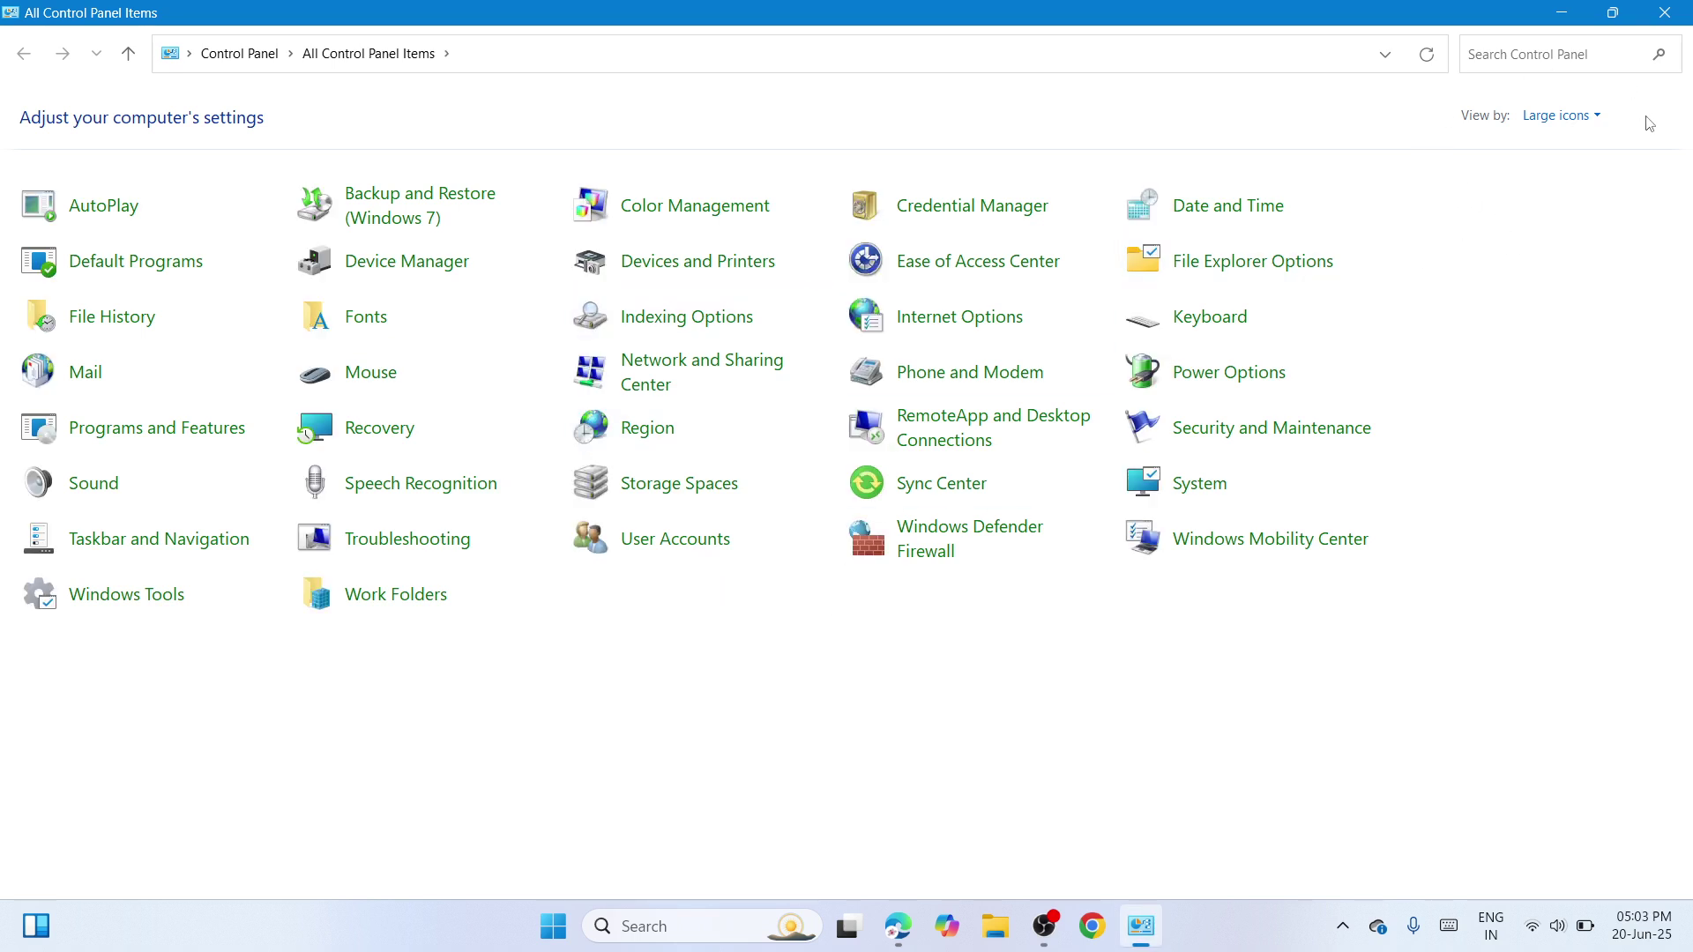
{"action": "left_click", "coordinate": [1602, 119]}
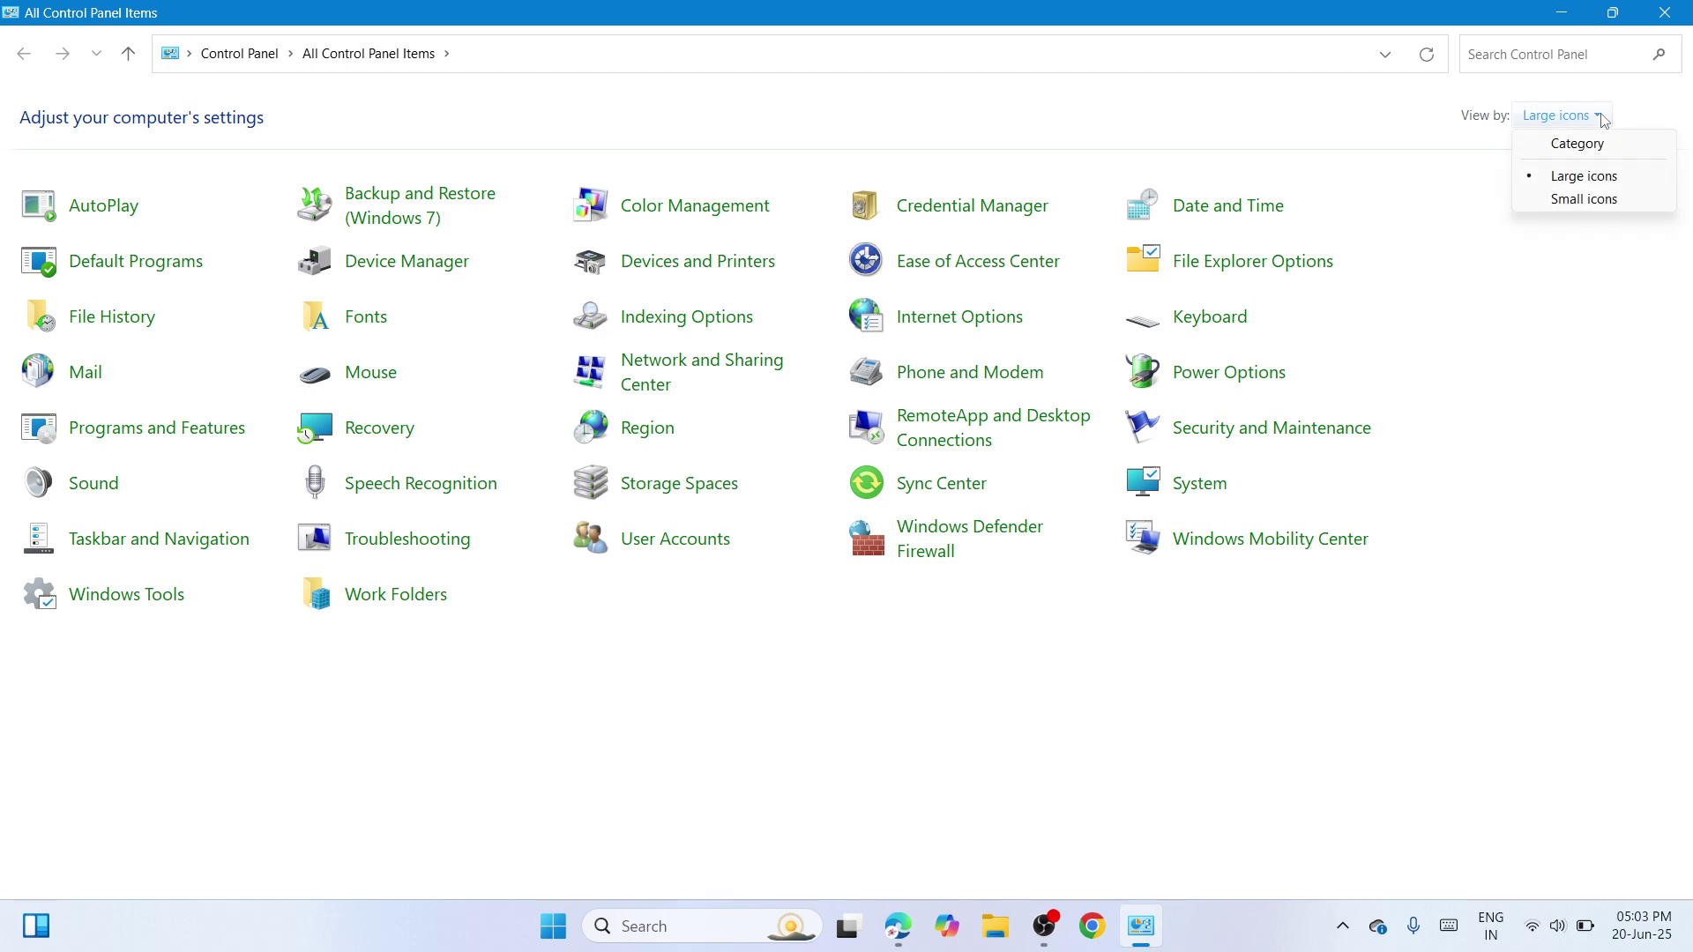
{"action": "left_click", "coordinate": [1582, 179]}
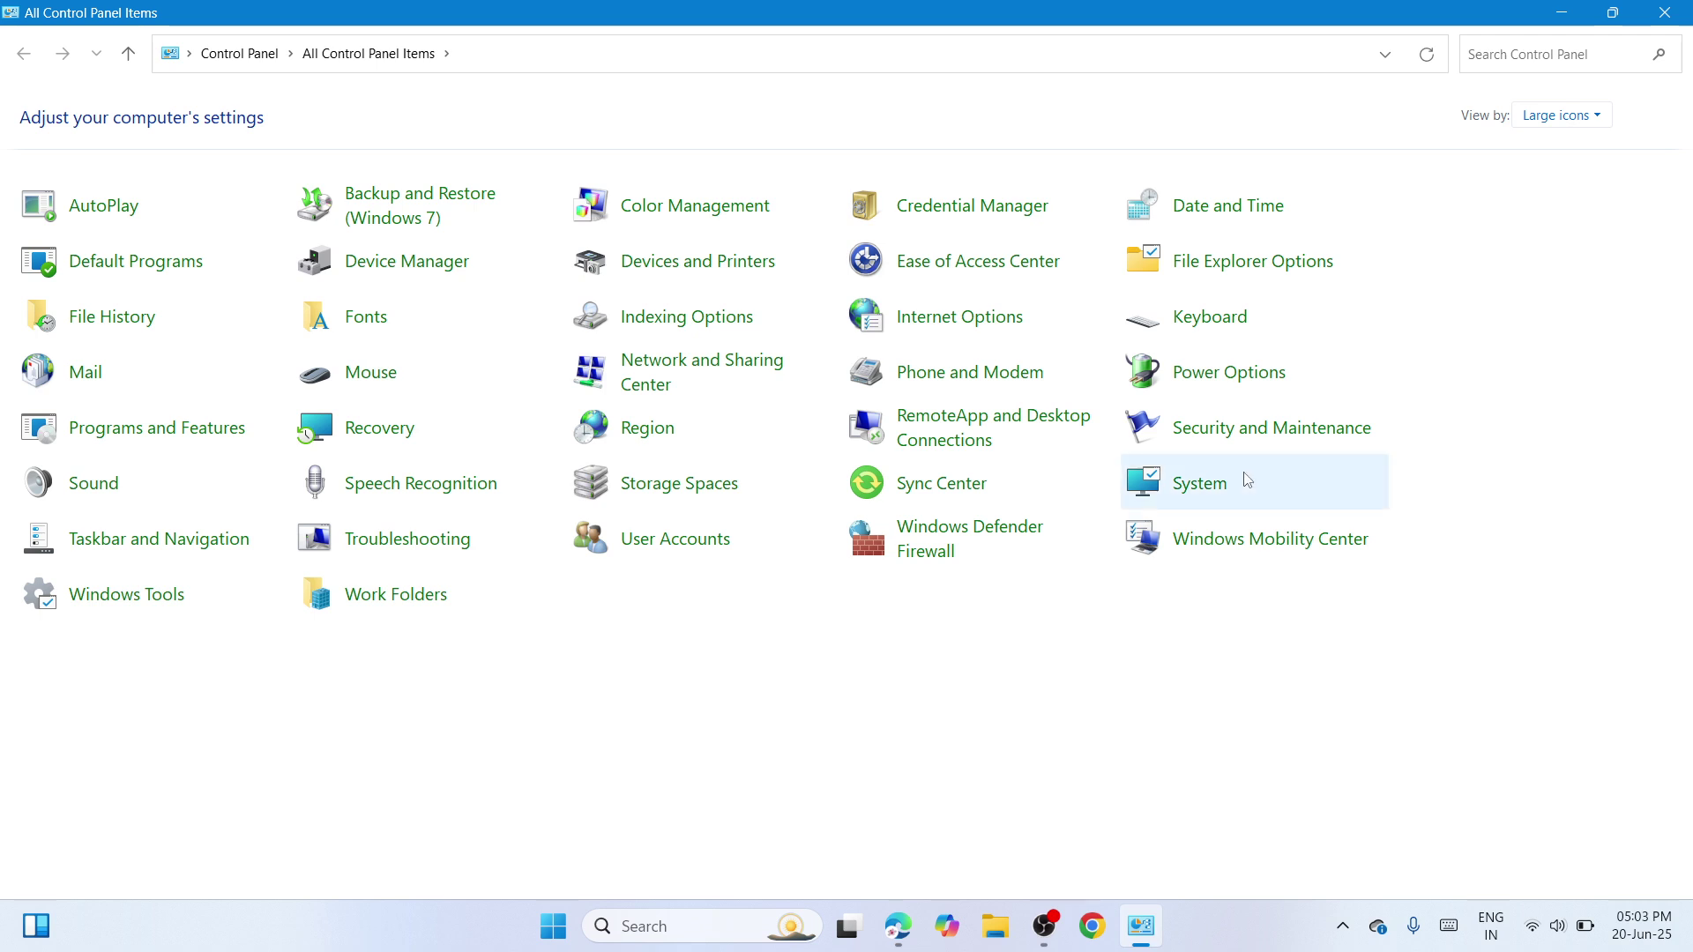
In Power Options, set the Balanced plan to turn off the display after 45 minutes on battery and 30 minutes plugged in.
{"action": "left_click", "coordinate": [1225, 386]}
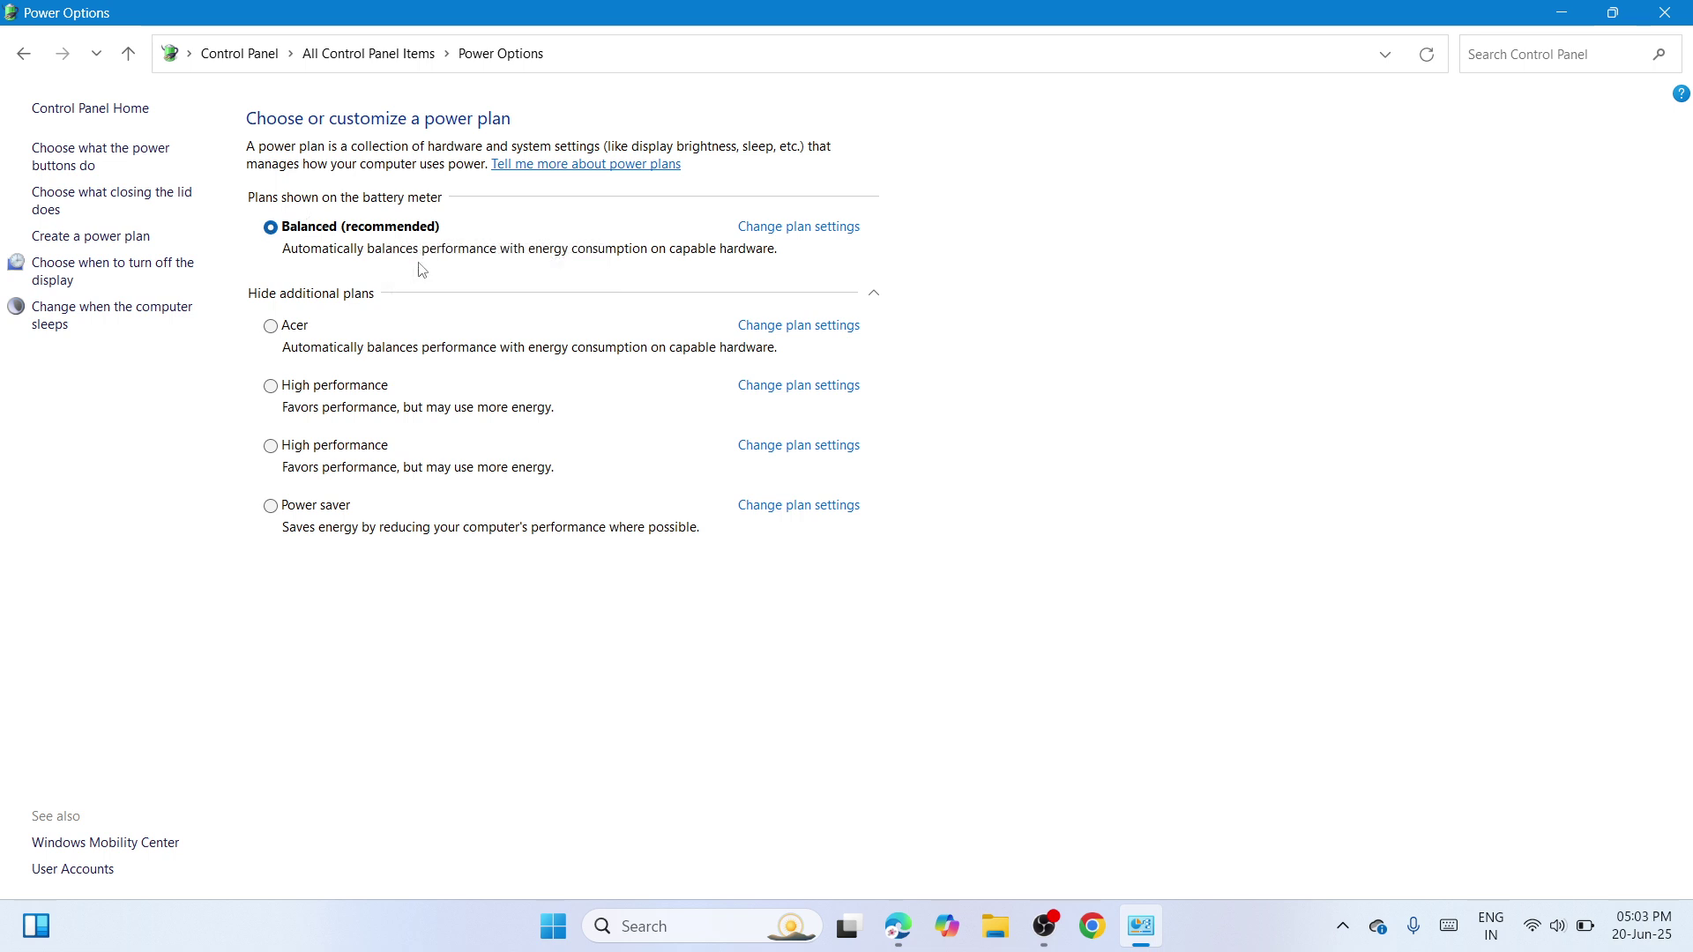
{"action": "left_click", "coordinate": [834, 228]}
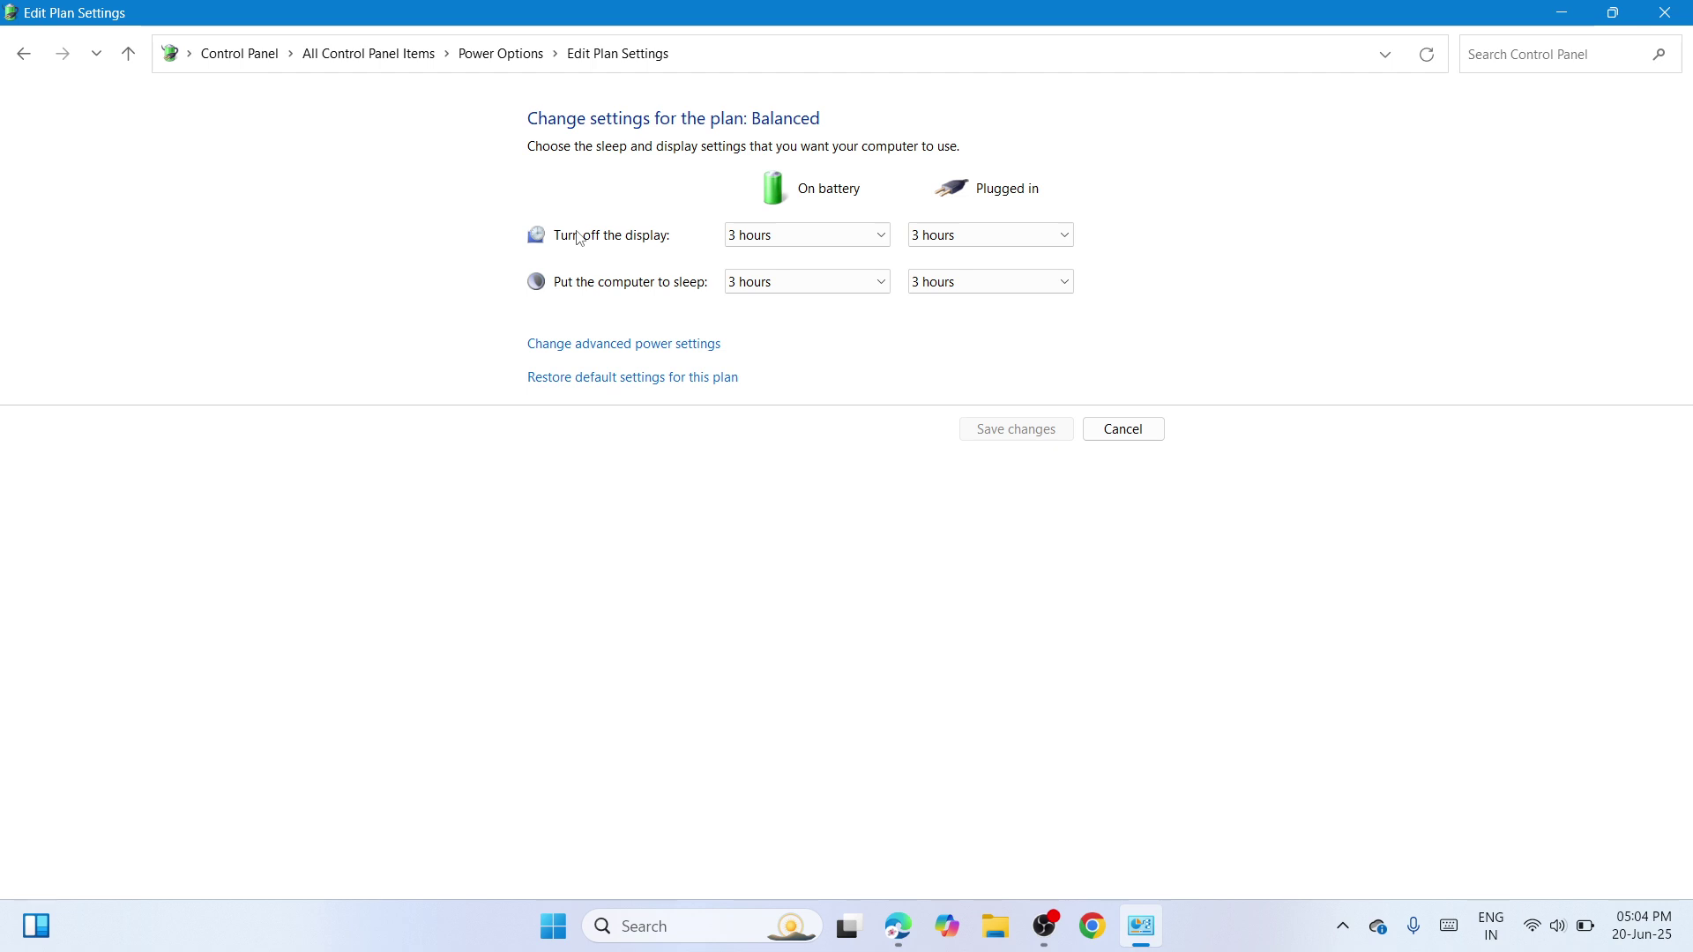
{"action": "left_click", "coordinate": [882, 237]}
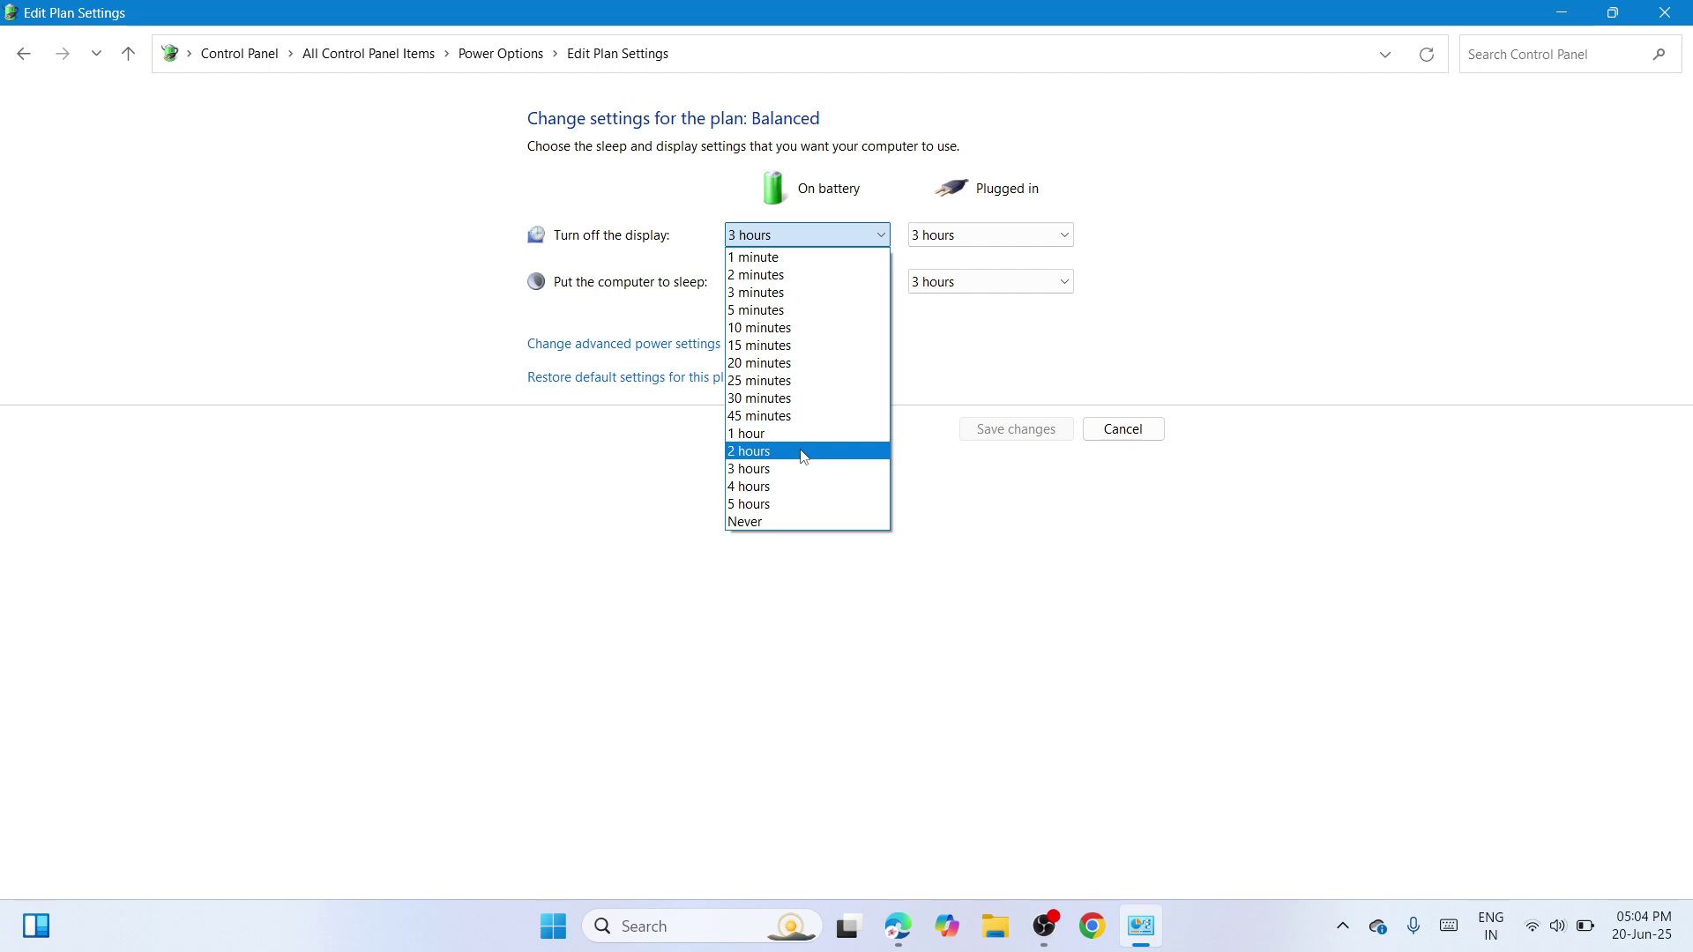
{"action": "left_click", "coordinate": [801, 418]}
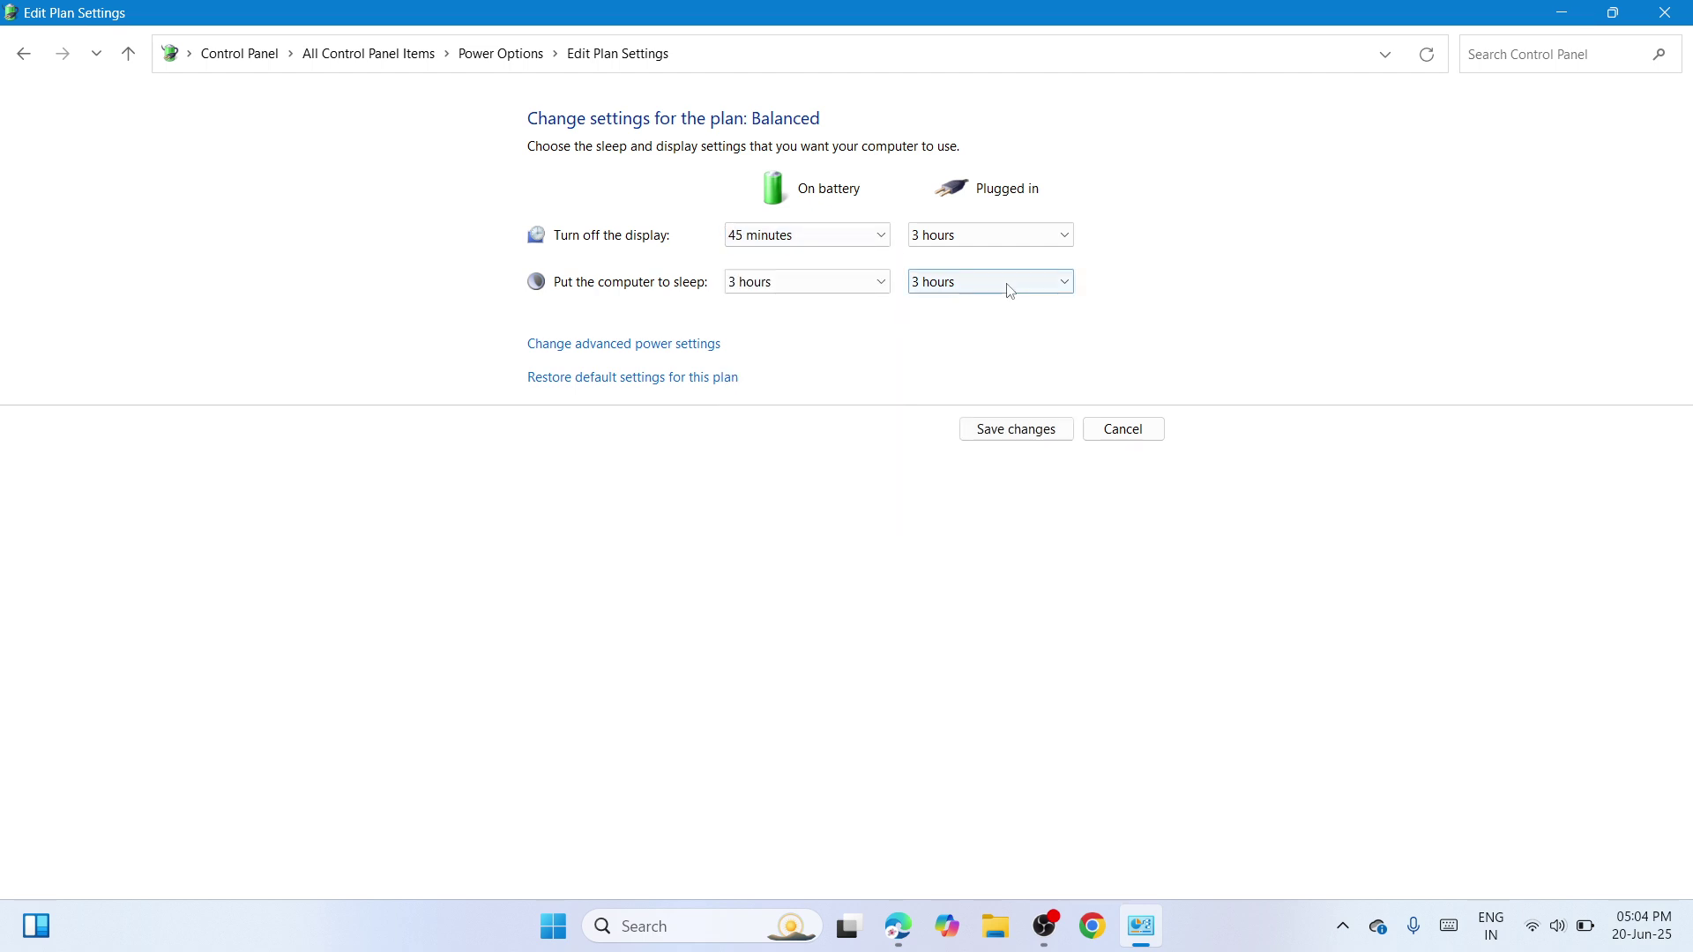
{"action": "left_click", "coordinate": [1051, 239]}
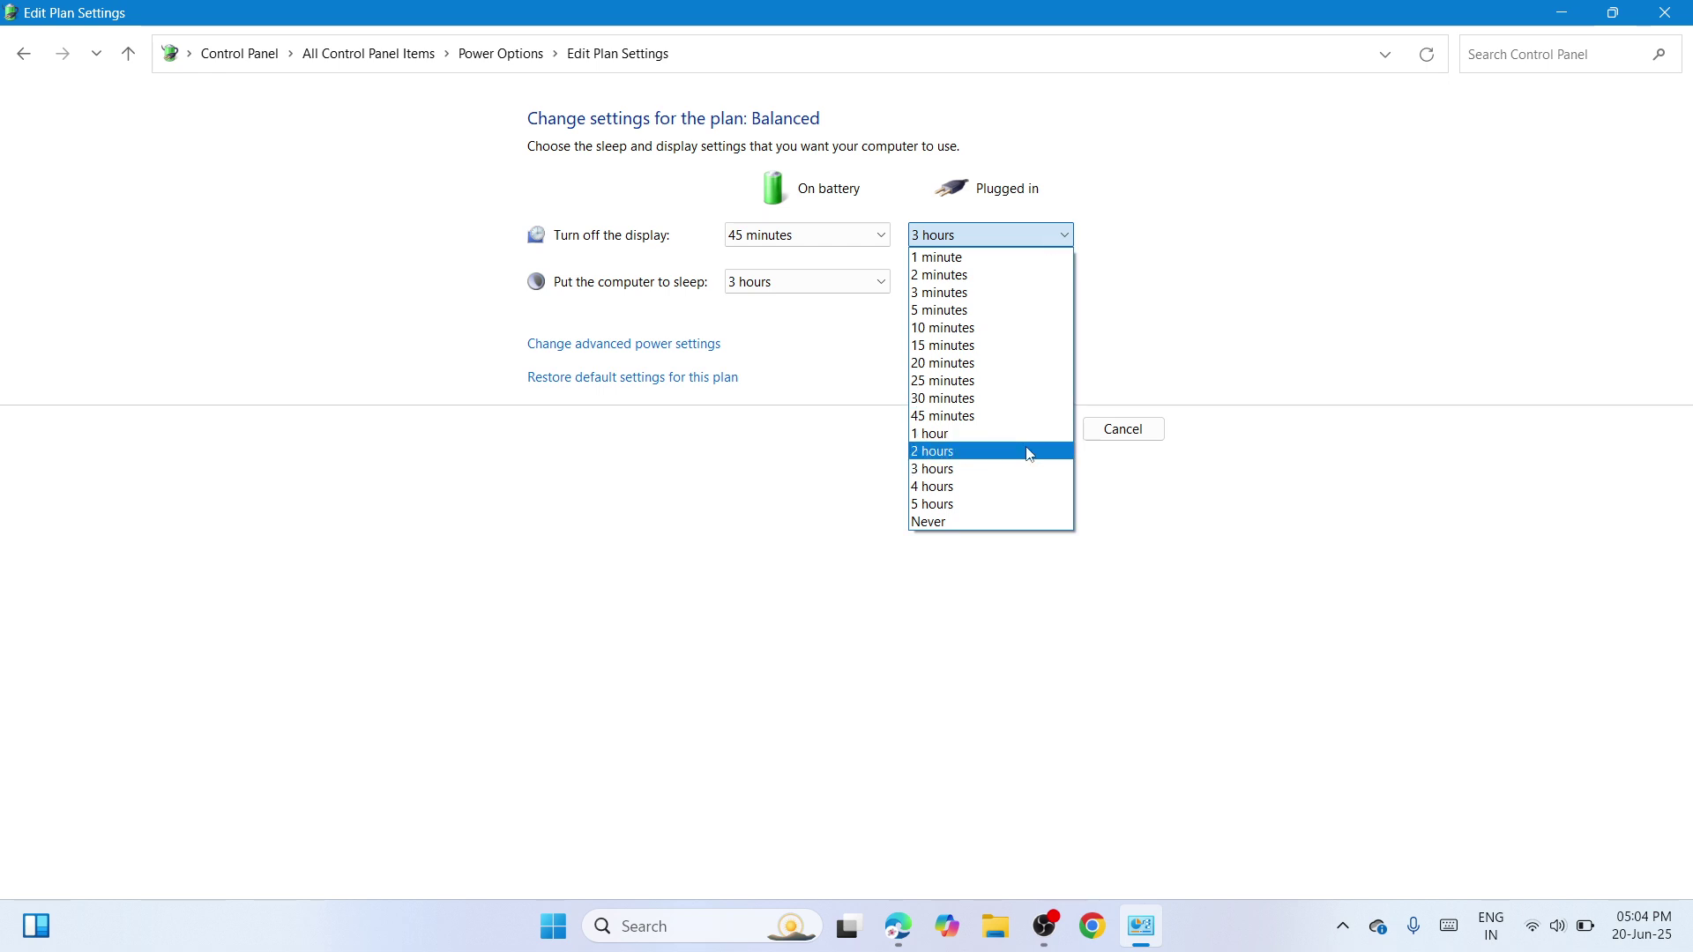
{"action": "left_click", "coordinate": [1007, 402]}
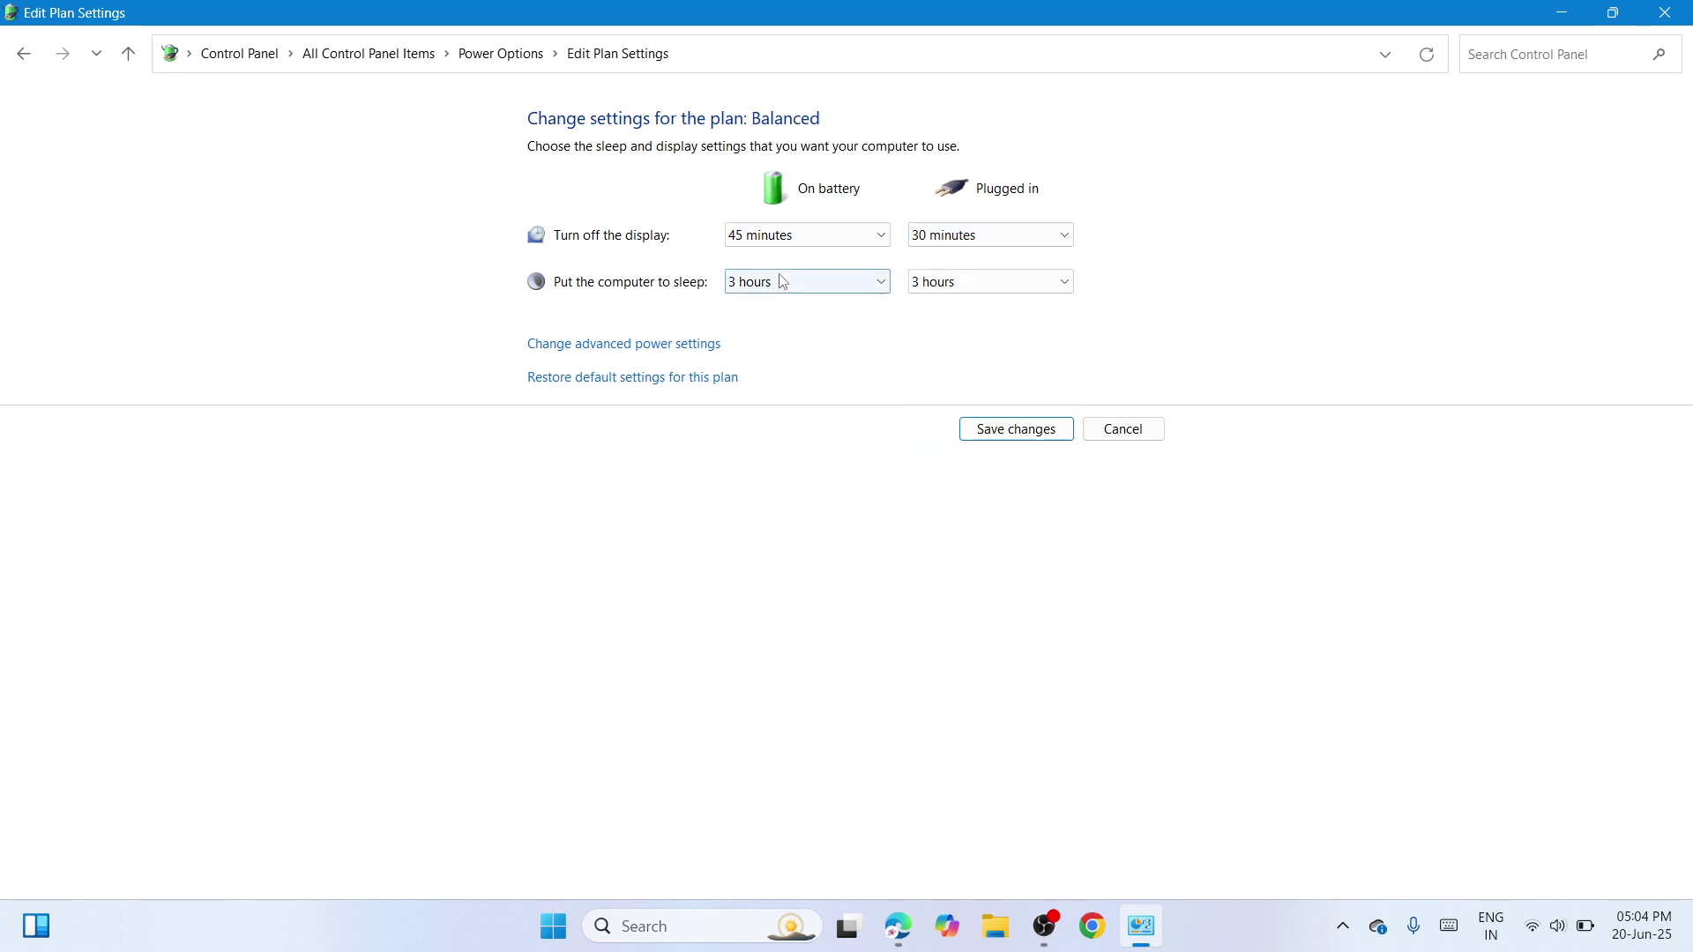
Set the Balanced plan's sleep time to 30 minutes on battery and 25 minutes plugged in, save the changes and close Power Options.
{"action": "left_click", "coordinate": [867, 284]}
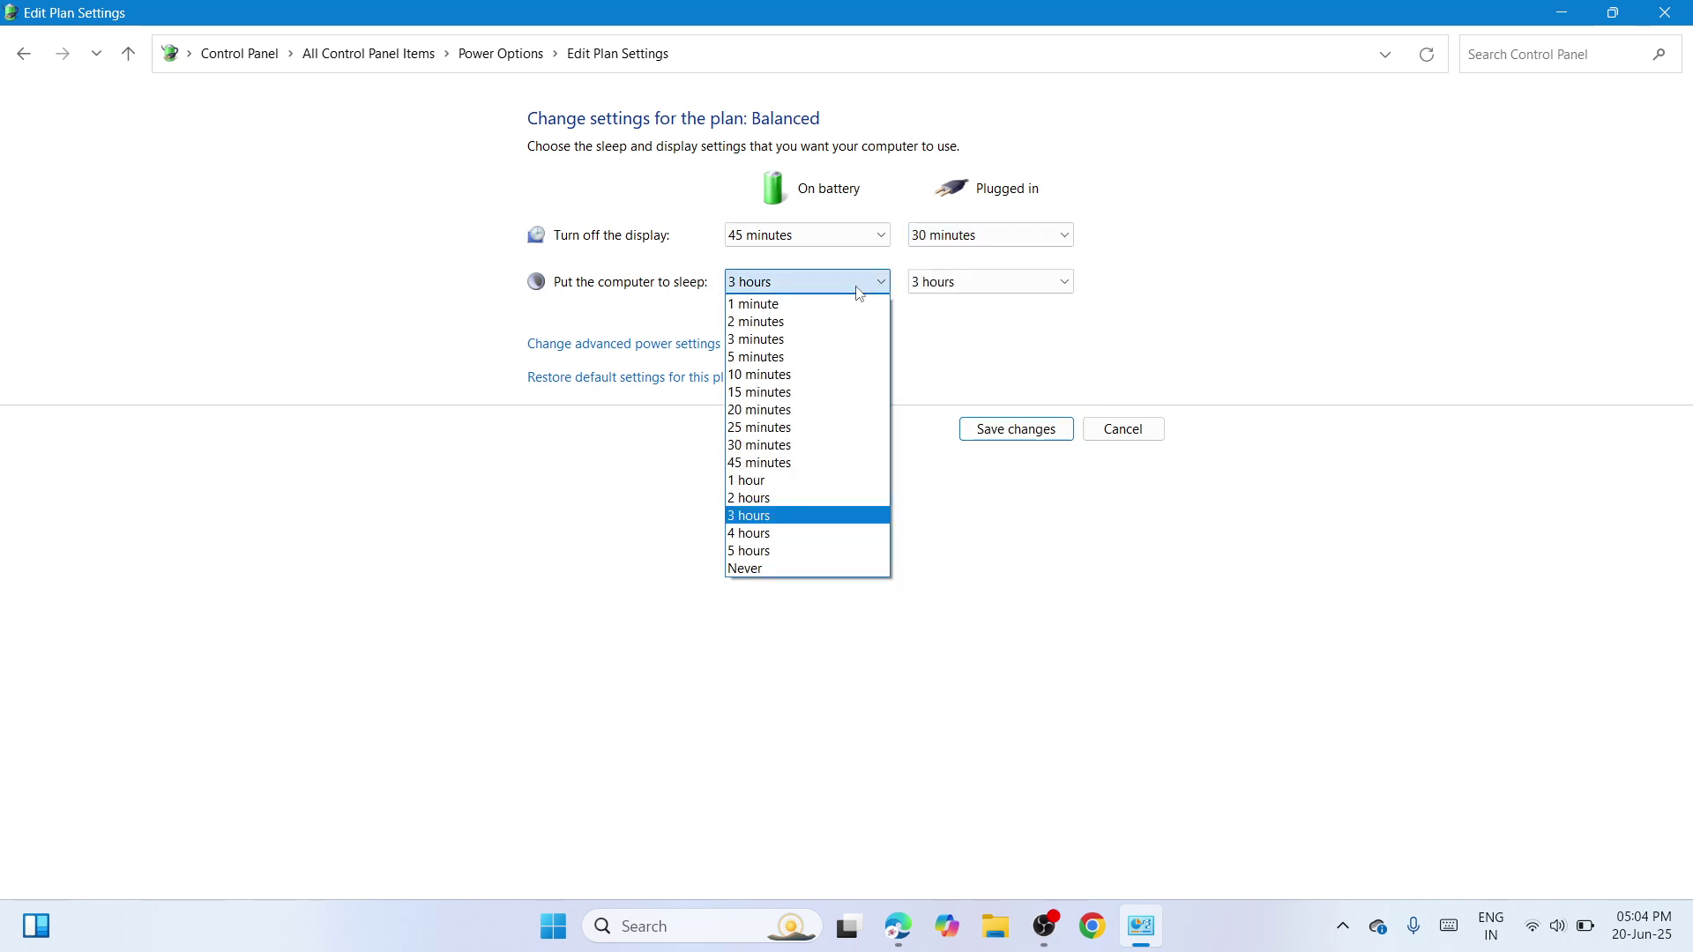
{"action": "left_click", "coordinate": [823, 446]}
{"action": "left_click", "coordinate": [1068, 282]}
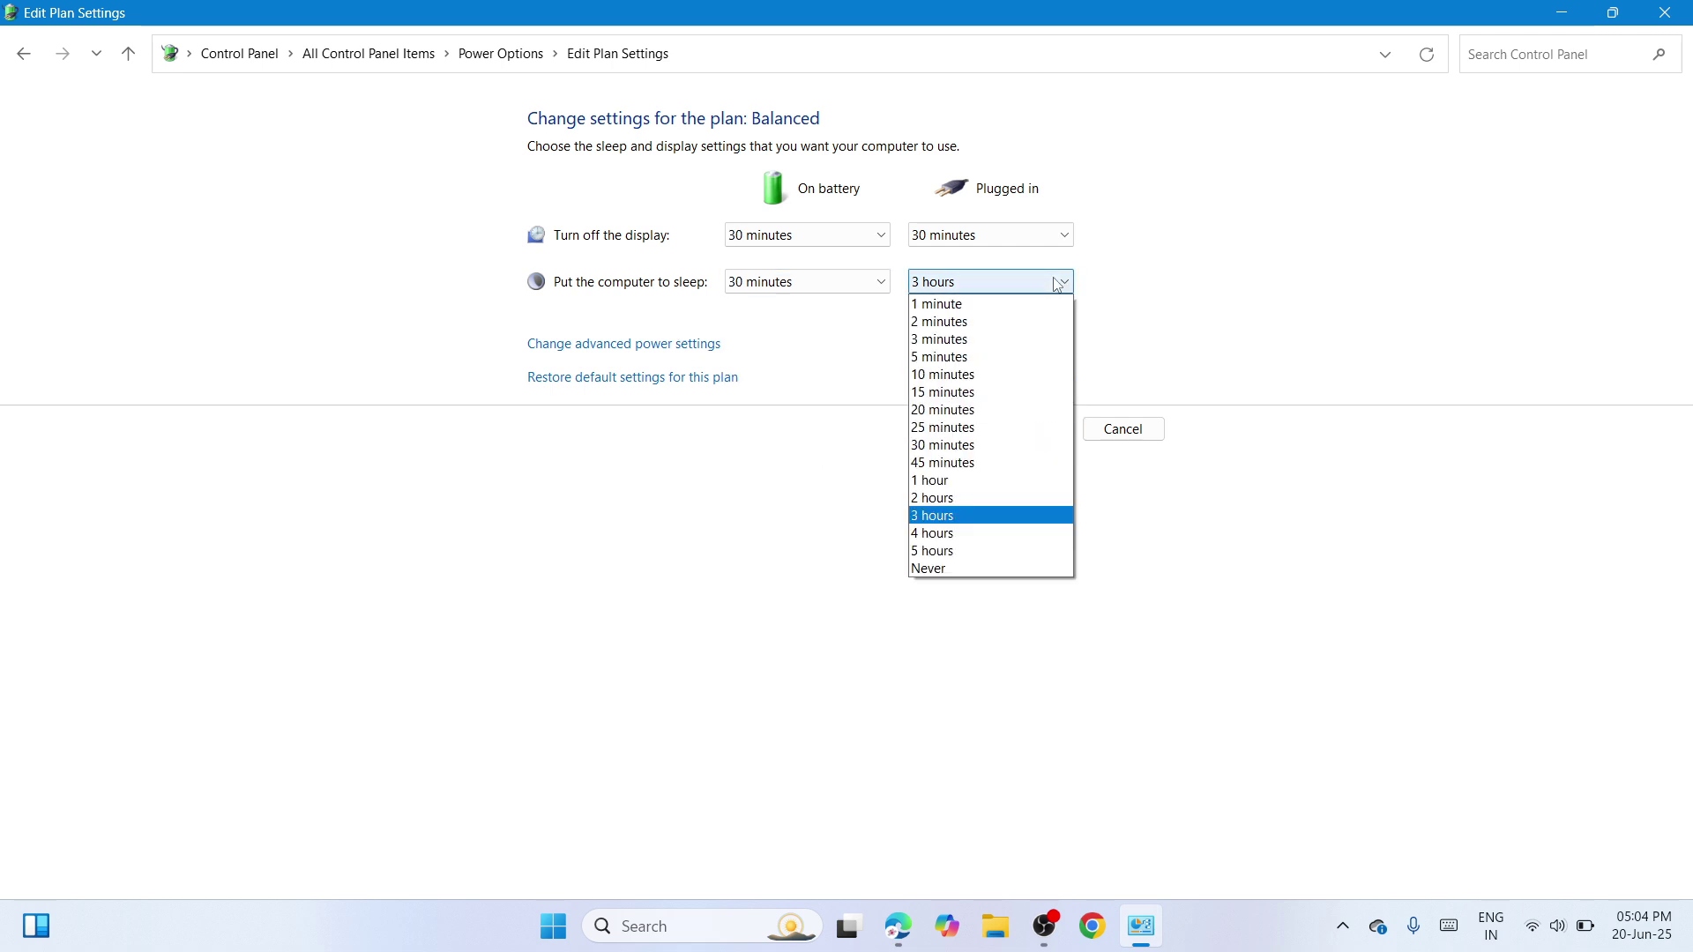
{"action": "left_click", "coordinate": [990, 441]}
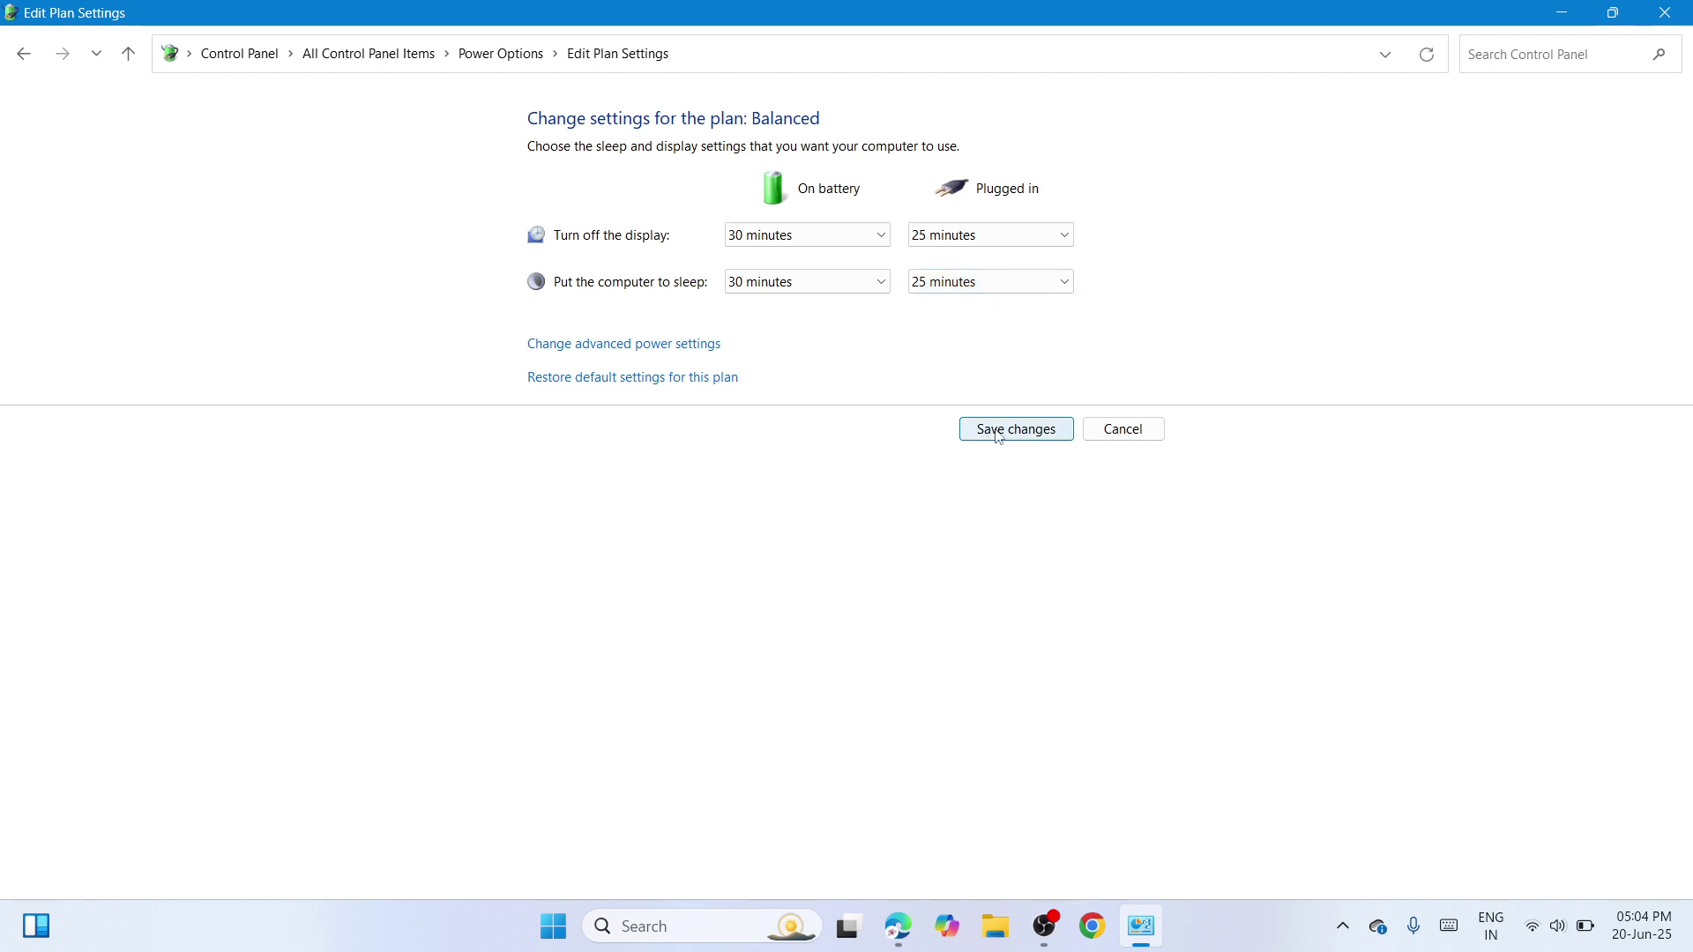
{"action": "left_click", "coordinate": [1025, 439]}
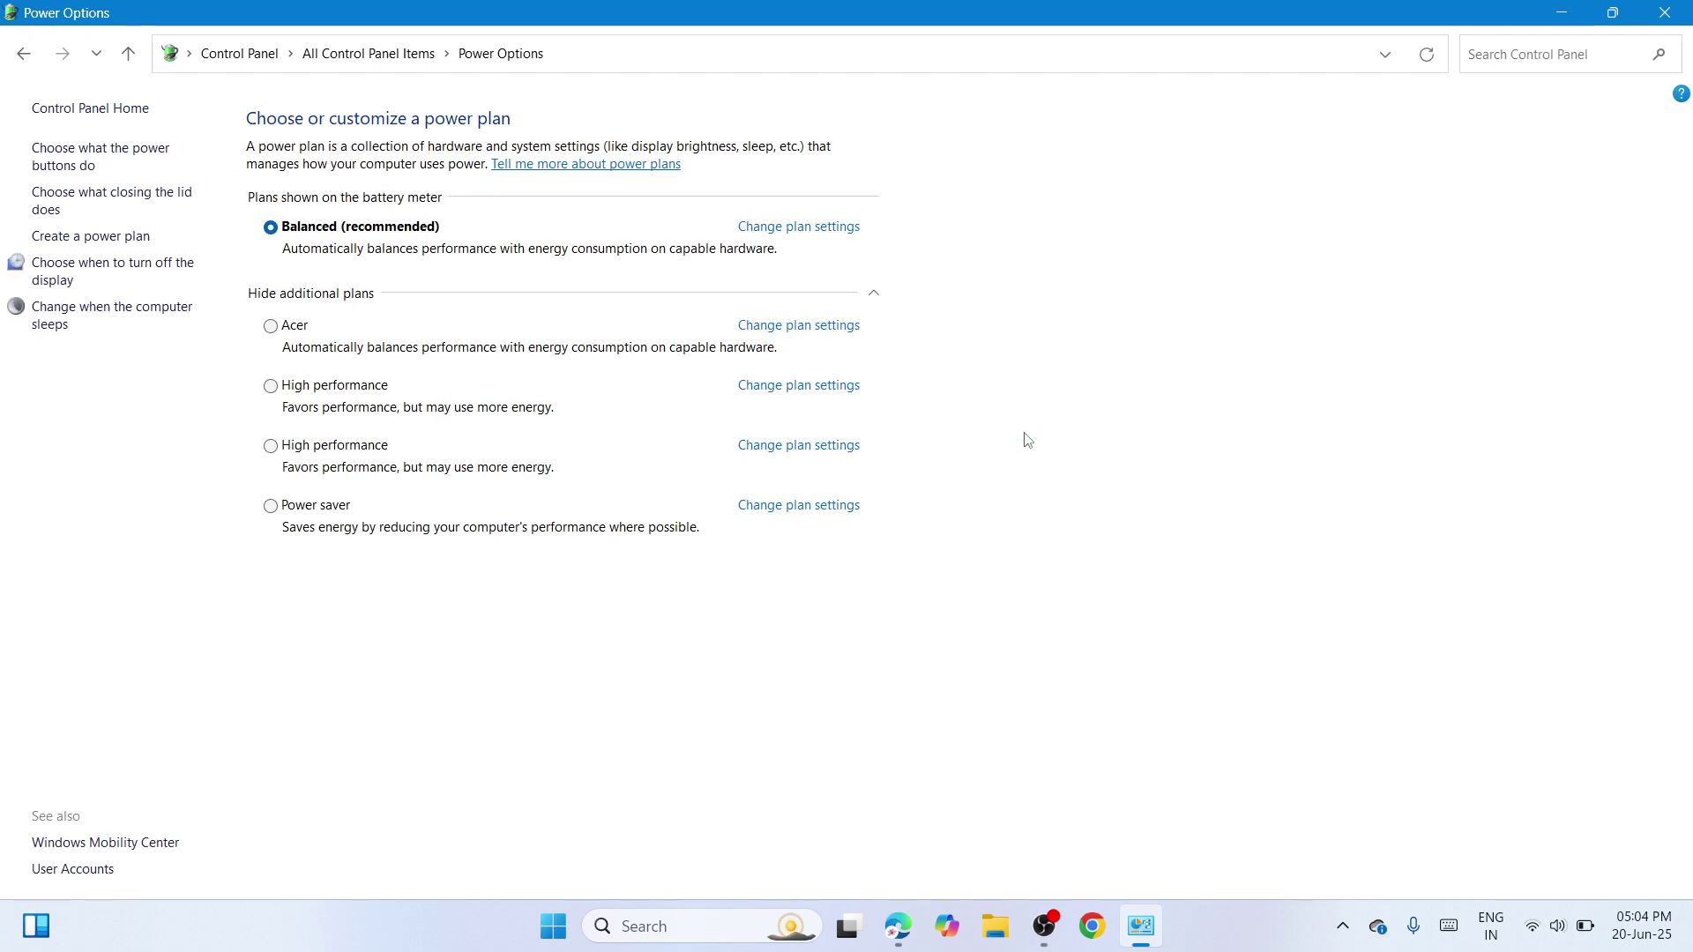
{"action": "left_click", "coordinate": [1665, 13]}
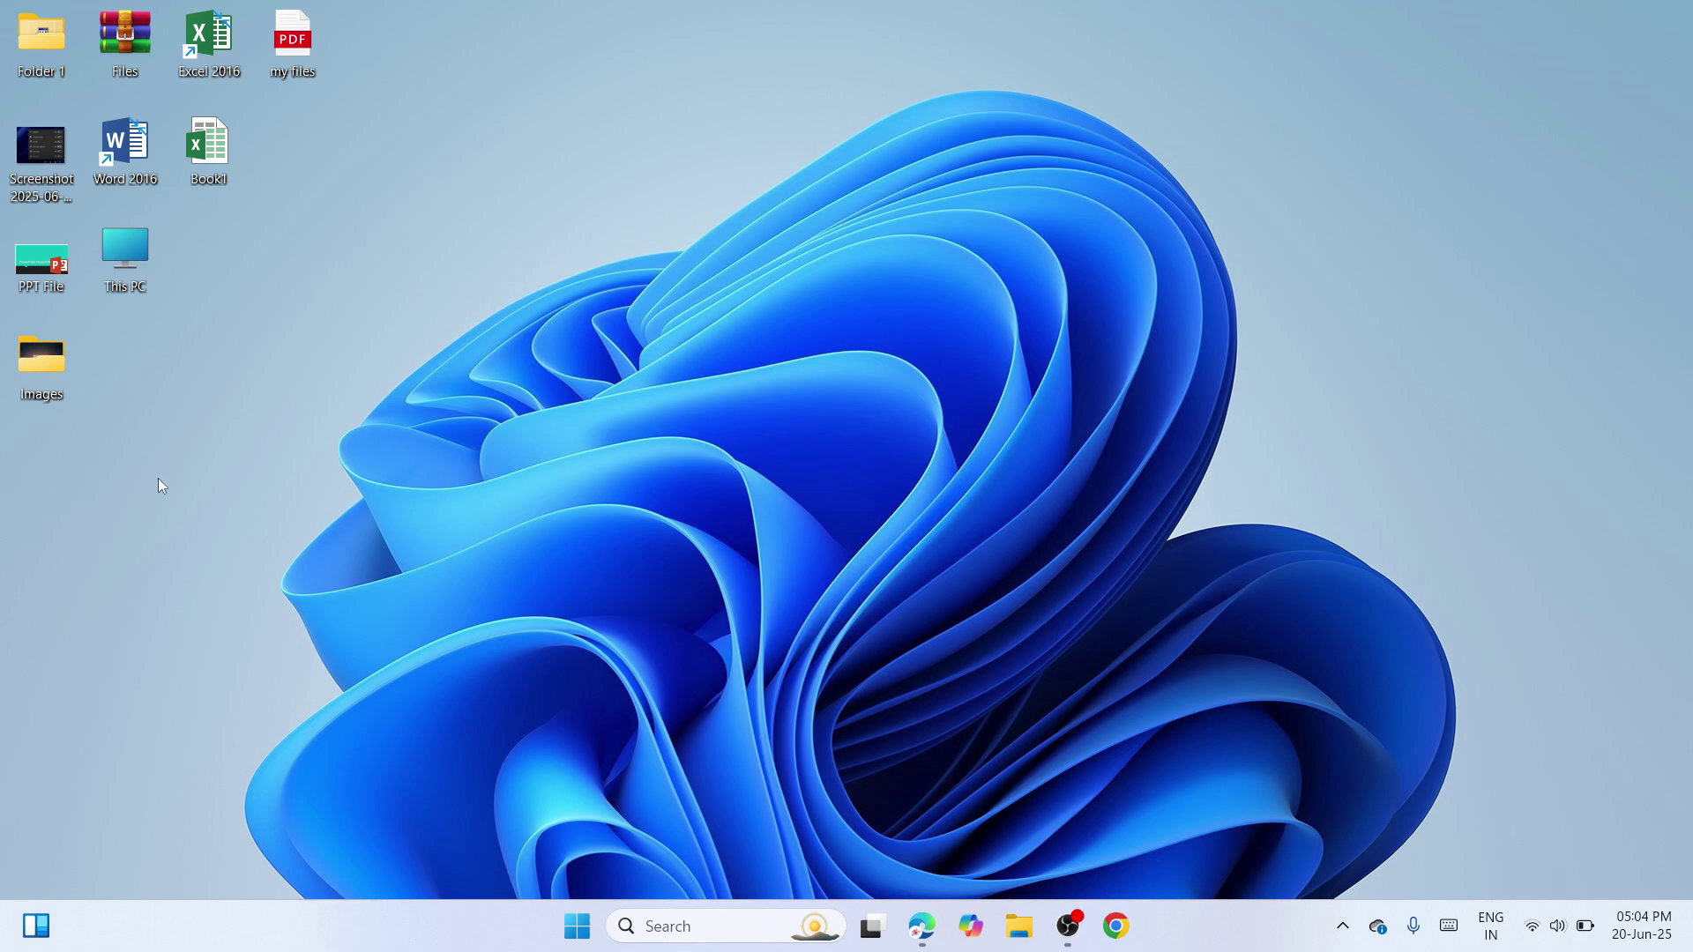
Move the Images folder to an empty area of the desktop, and view its files as medium icons before closing it.
{"action": "left_click_drag", "start_coordinate": [624, 258], "coordinate": [620, 260]}
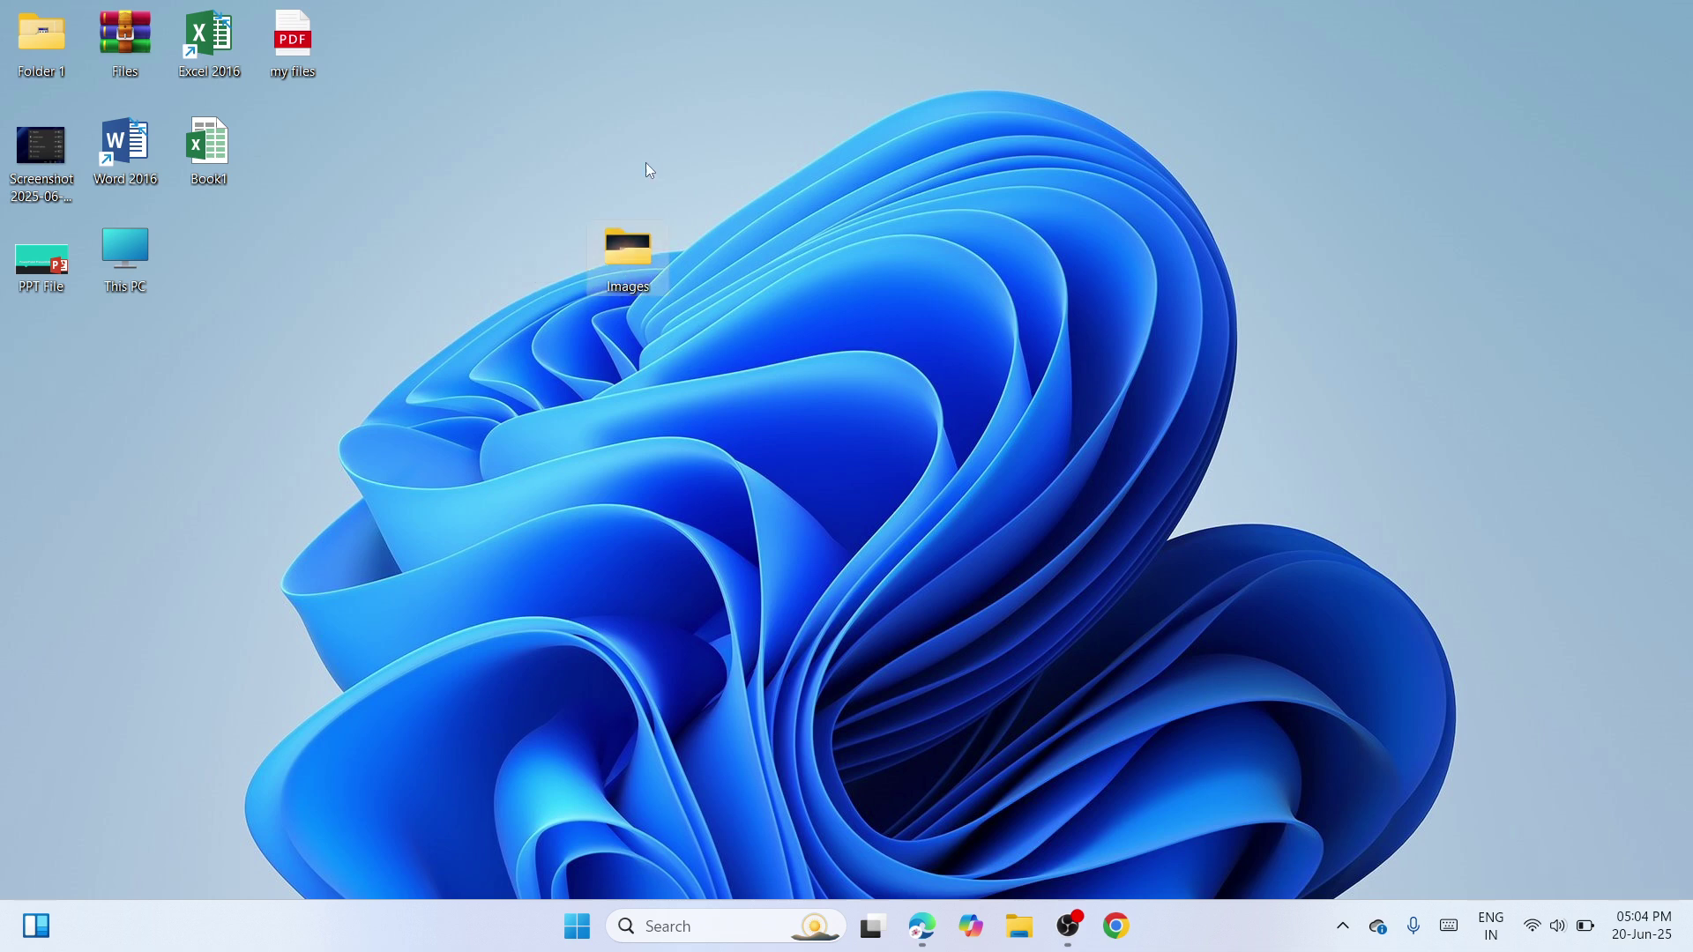
{"action": "double_click", "coordinate": [625, 250]}
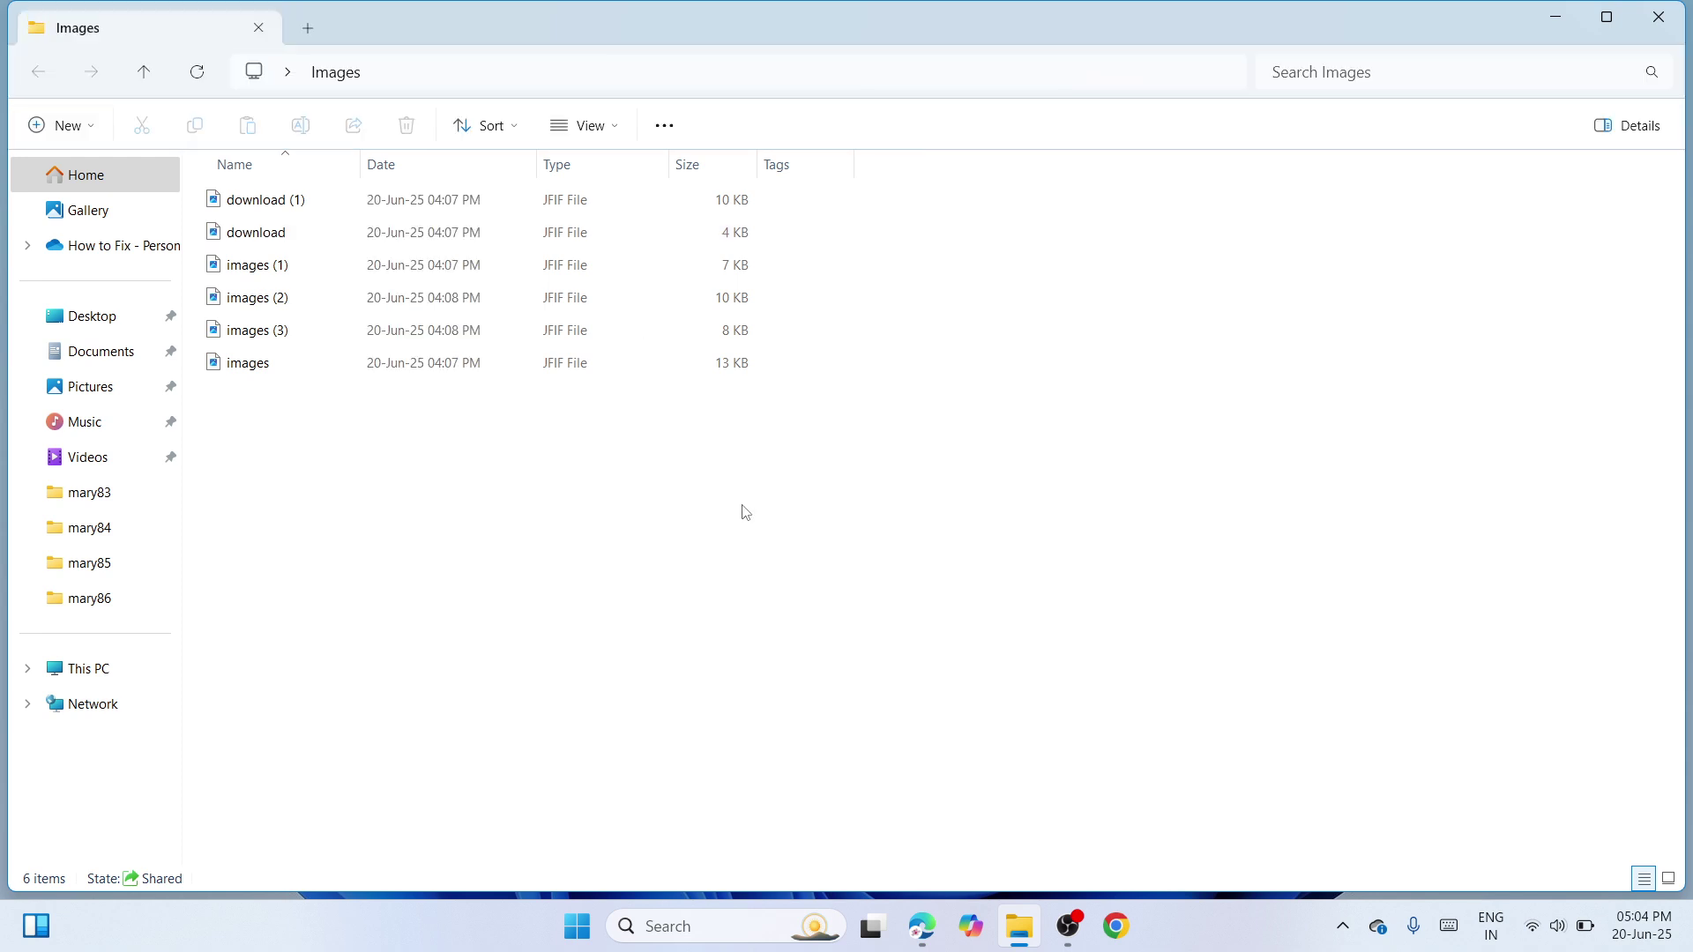
{"action": "left_click", "coordinate": [587, 131]}
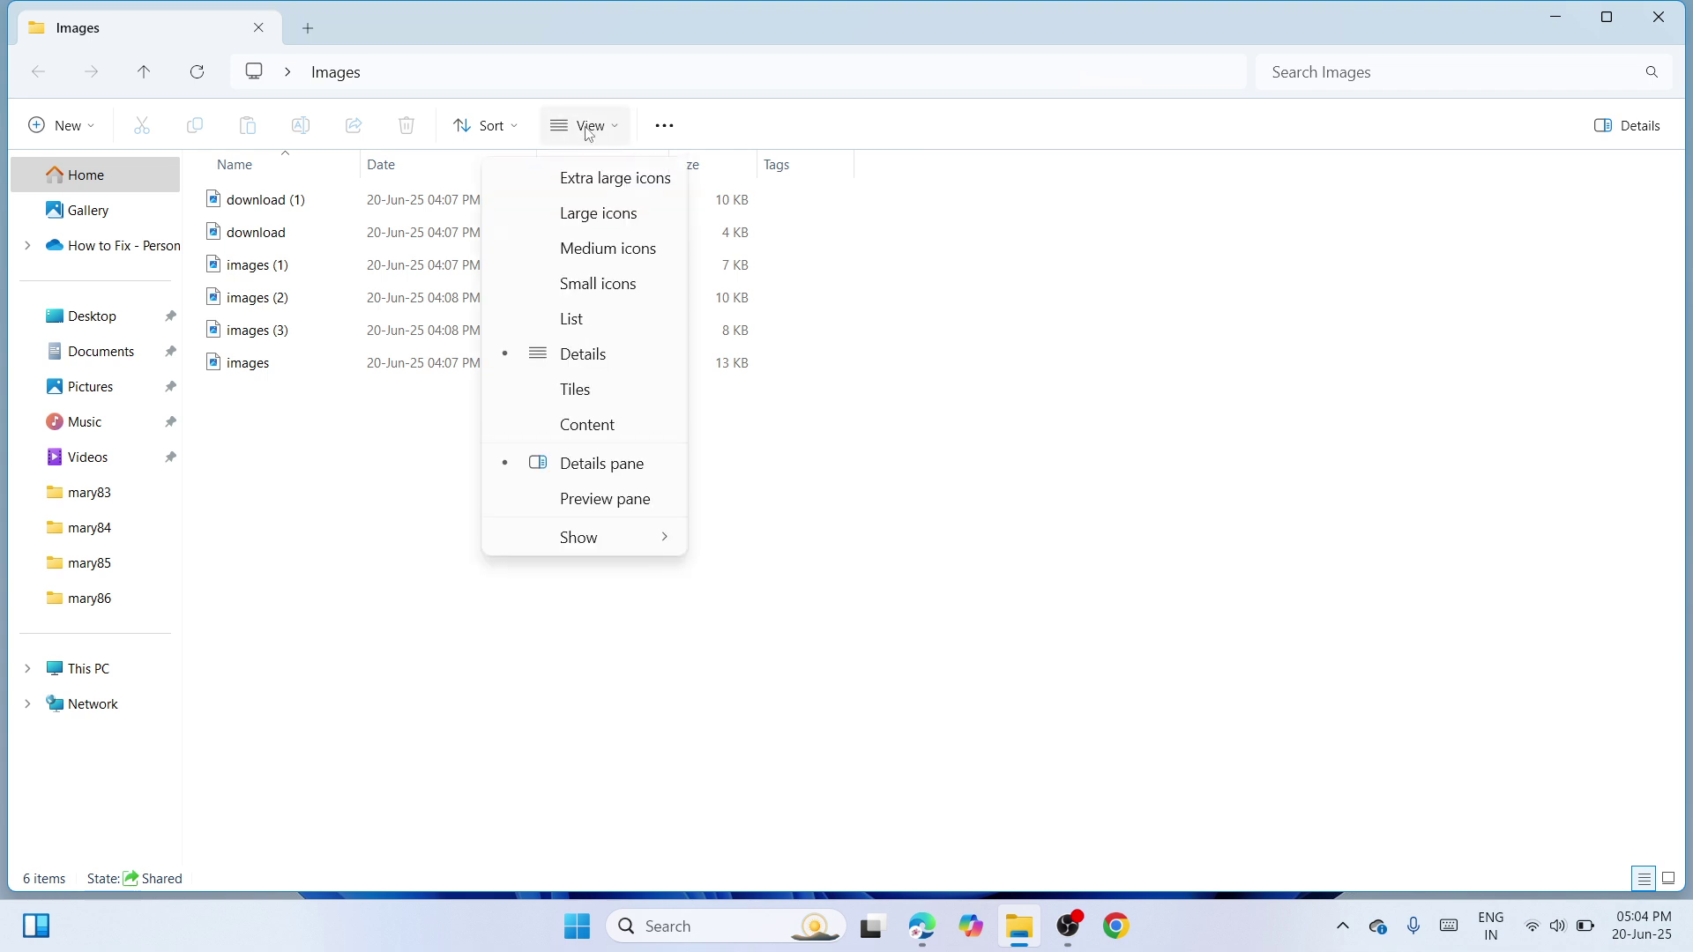
{"action": "left_click", "coordinate": [596, 256]}
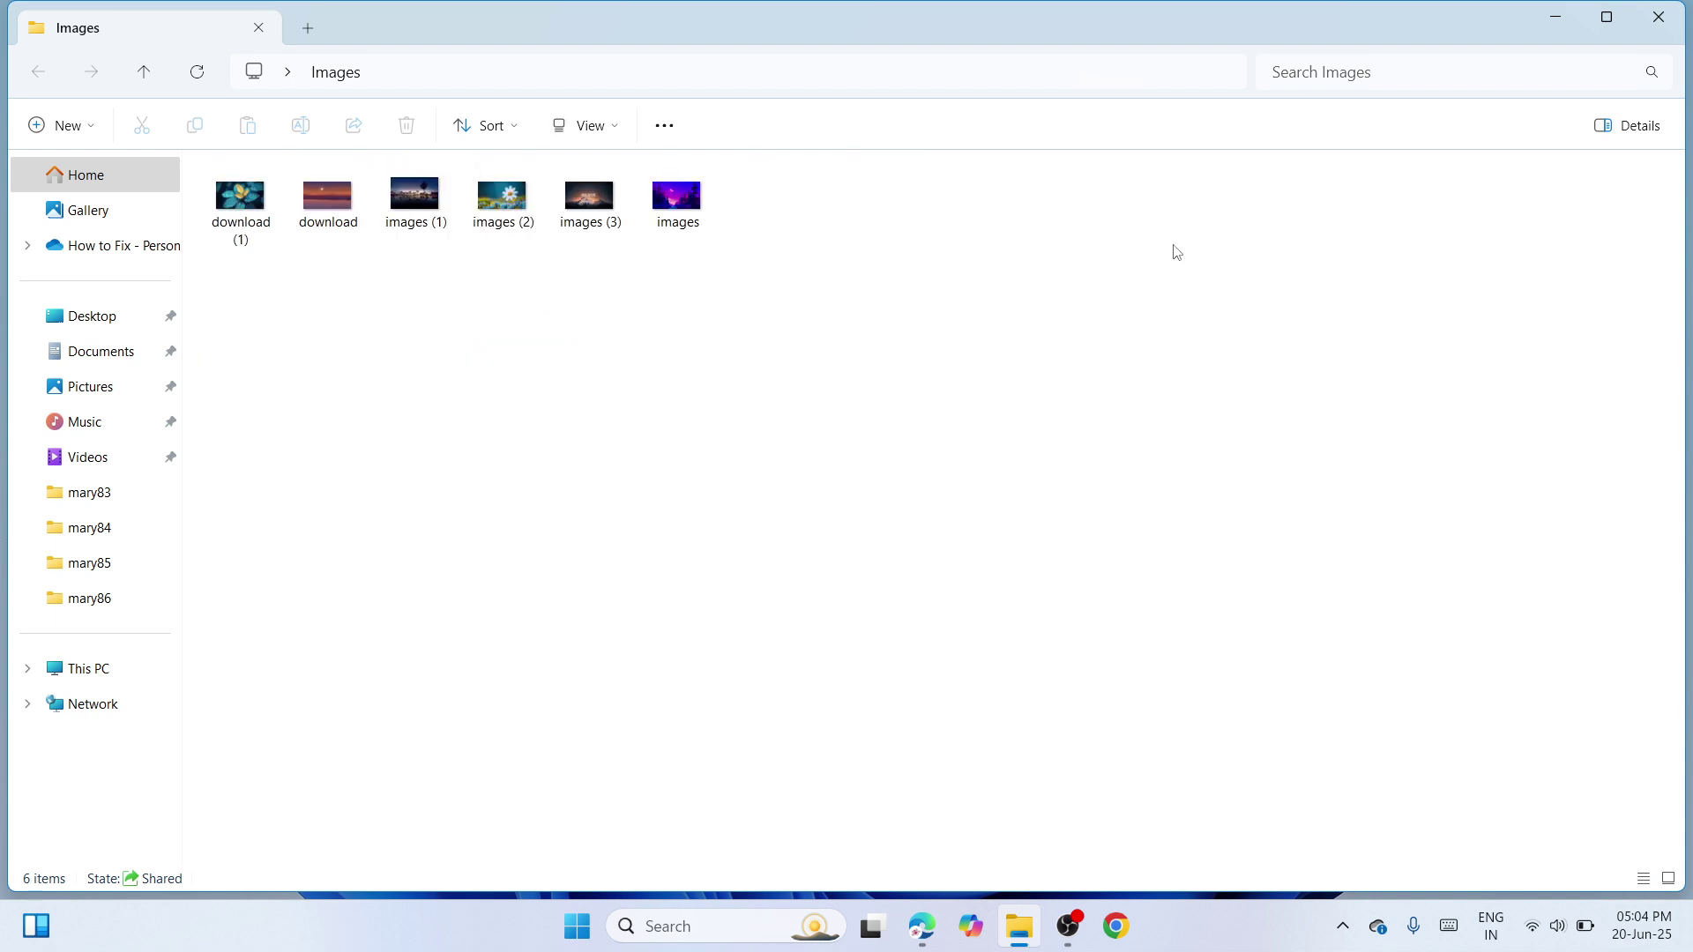
{"action": "left_click", "coordinate": [1659, 19]}
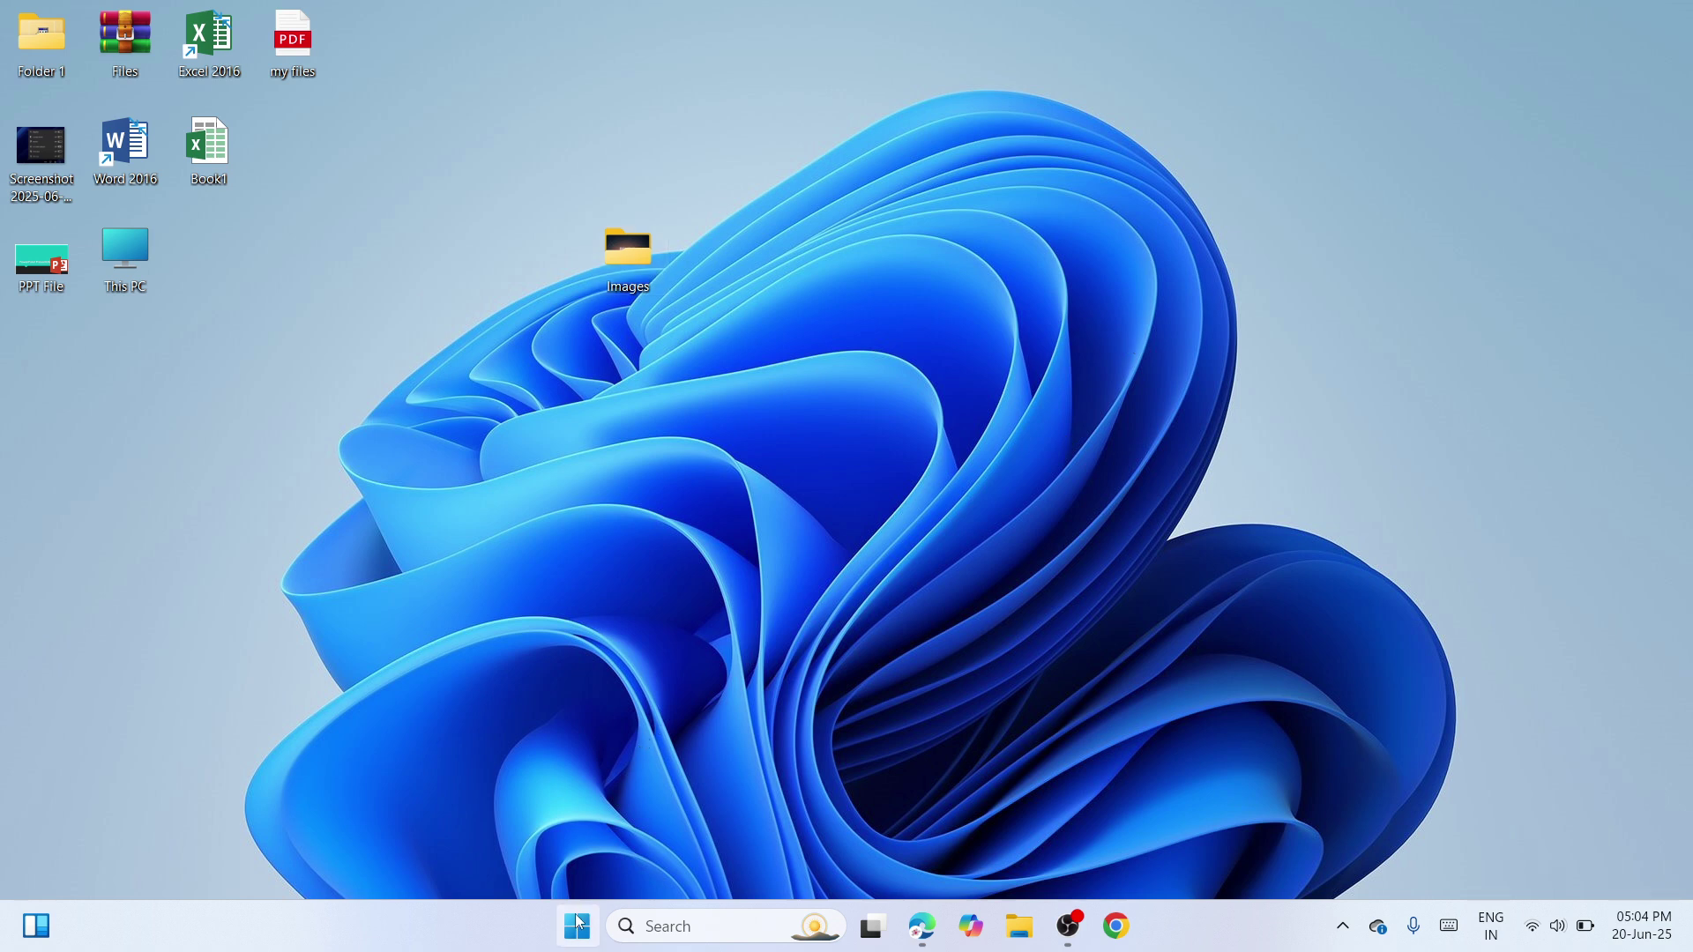
Open the lock screen personalization options in Windows Settings and set the lock screen background to Slideshow.
{"action": "right_click", "coordinate": [579, 922]}
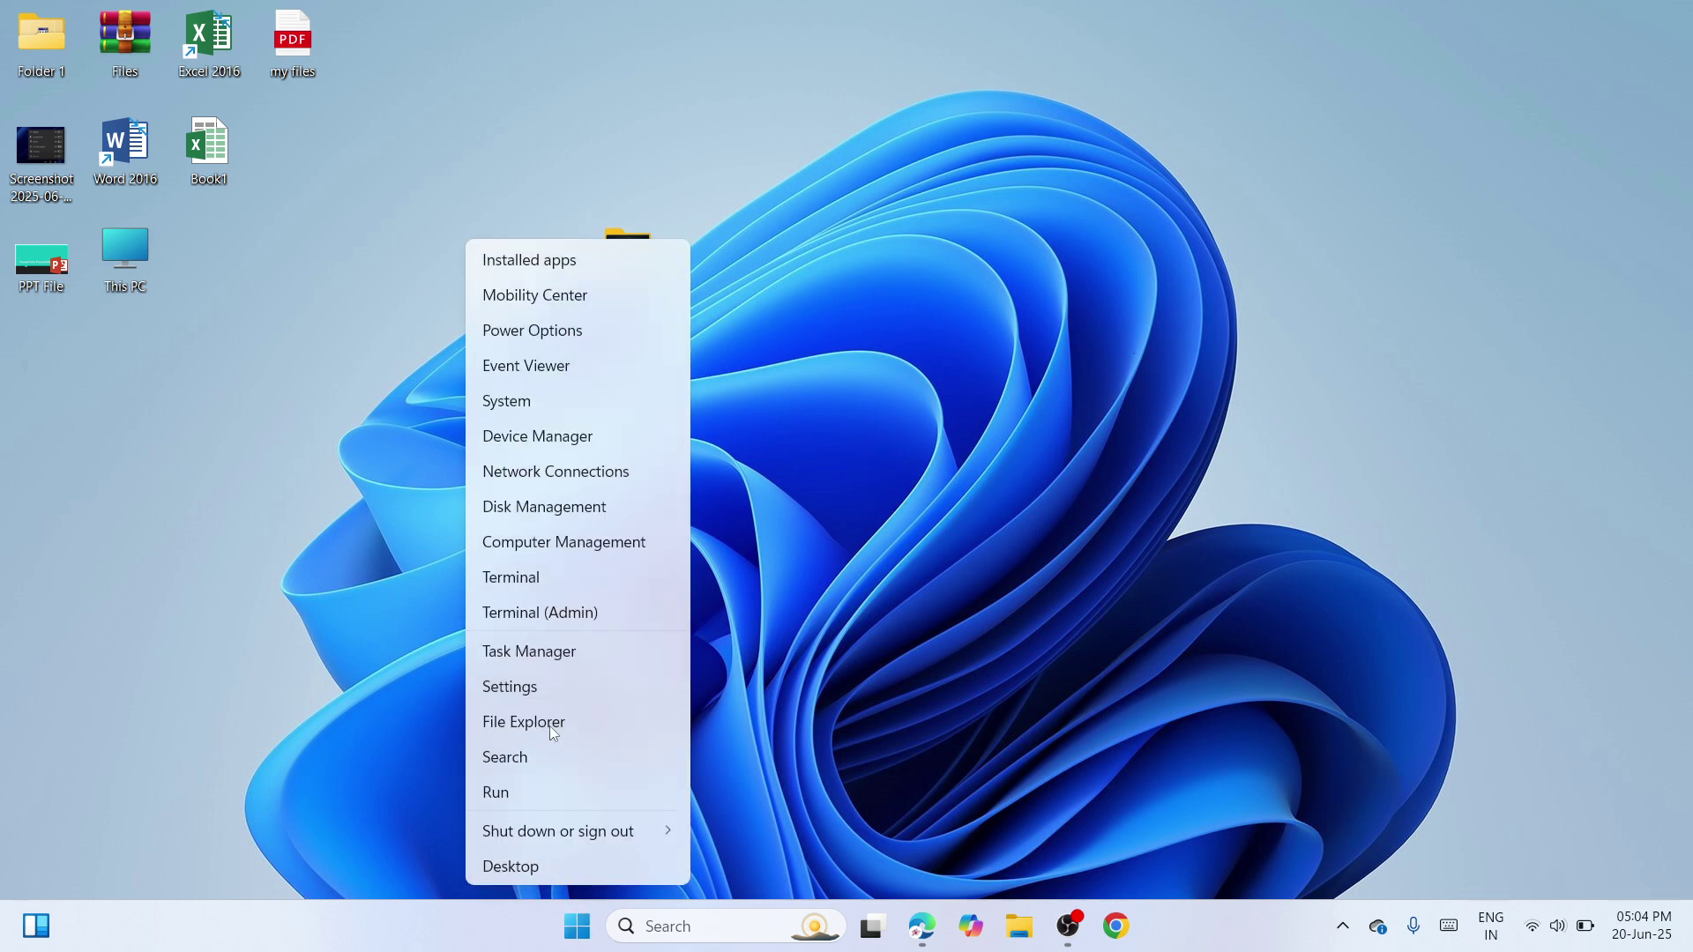
{"action": "left_click", "coordinate": [542, 695]}
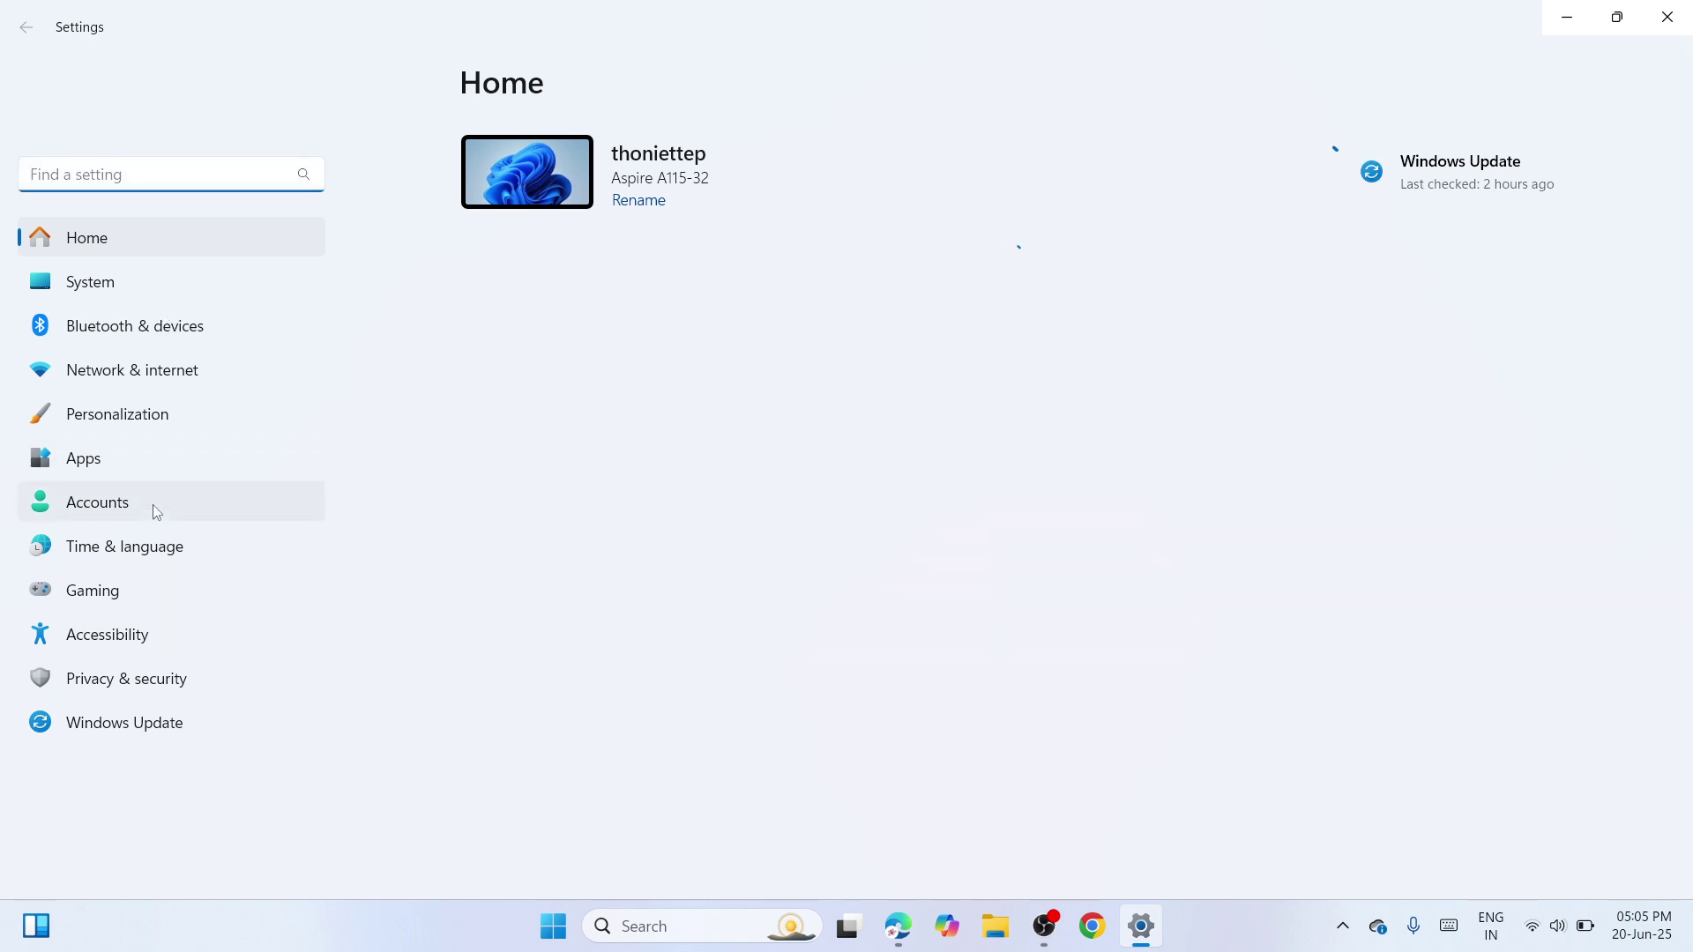
{"action": "left_click", "coordinate": [121, 410]}
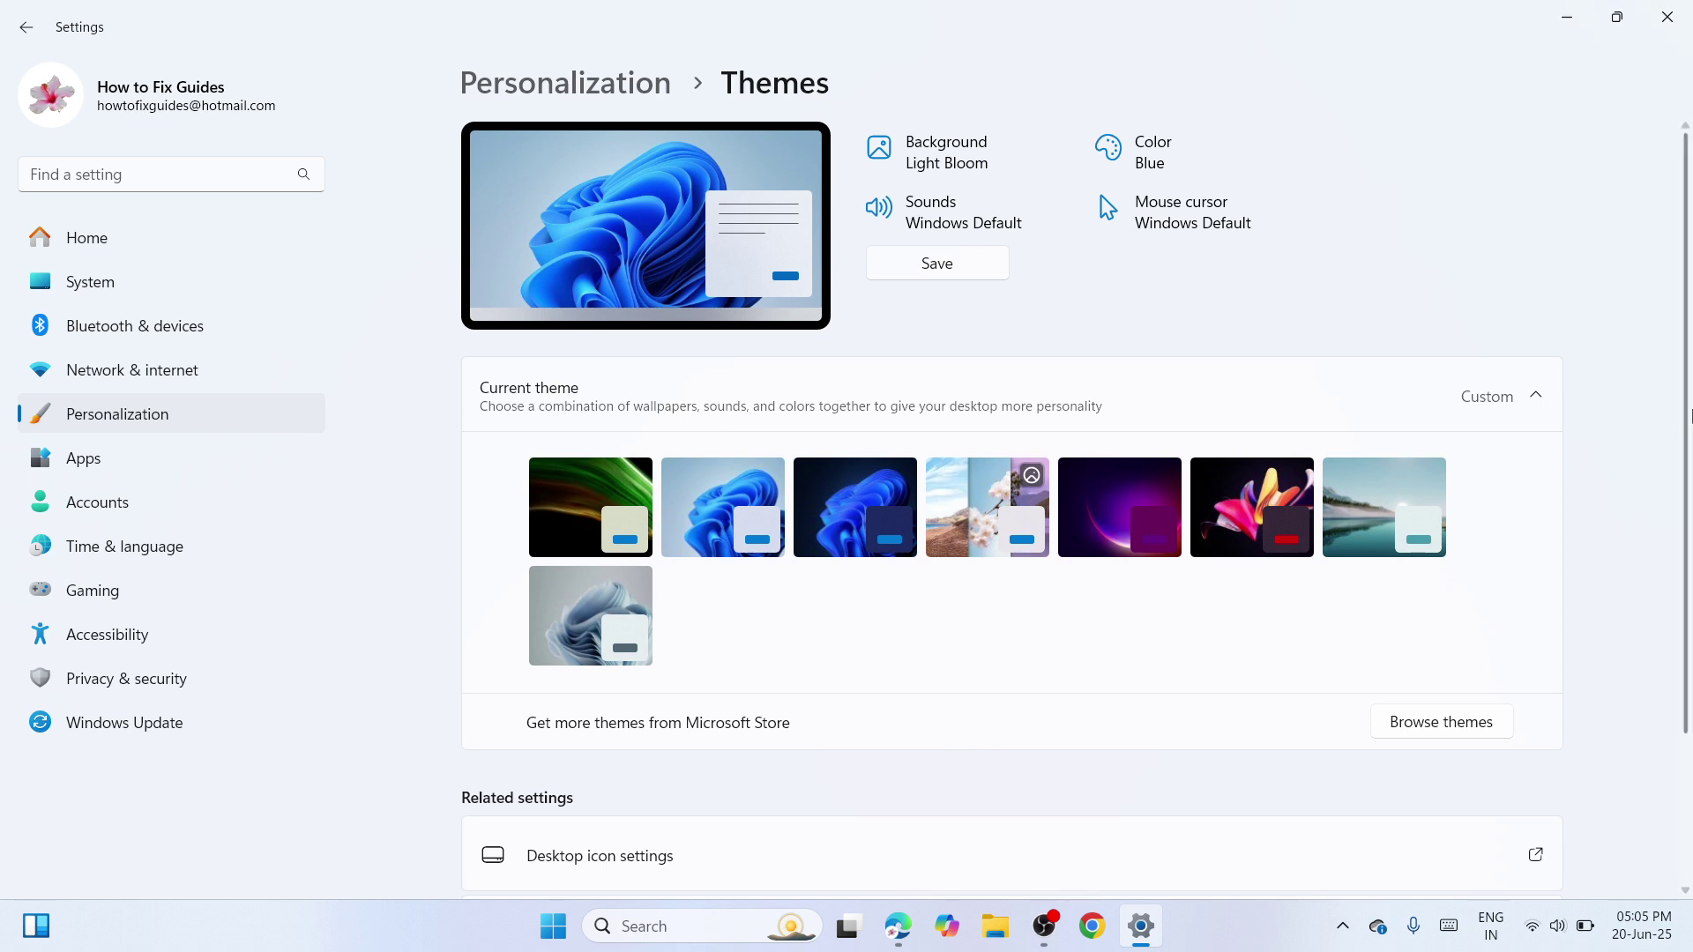
{"action": "left_click", "coordinate": [232, 413]}
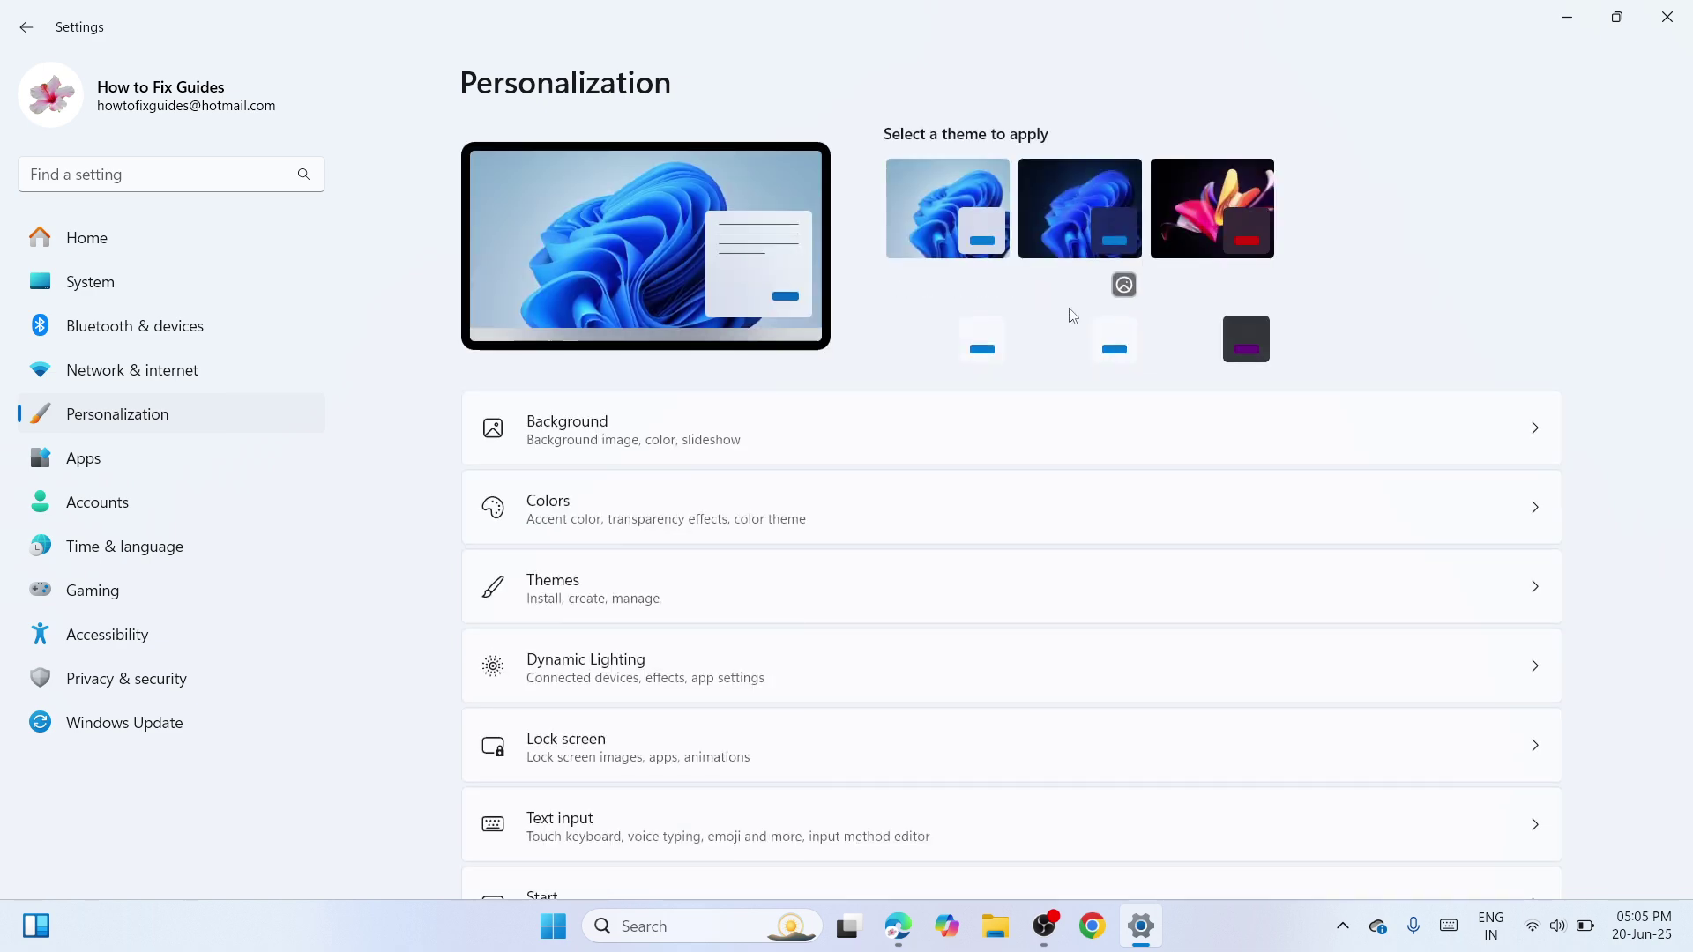
{"action": "left_click", "coordinate": [1080, 735]}
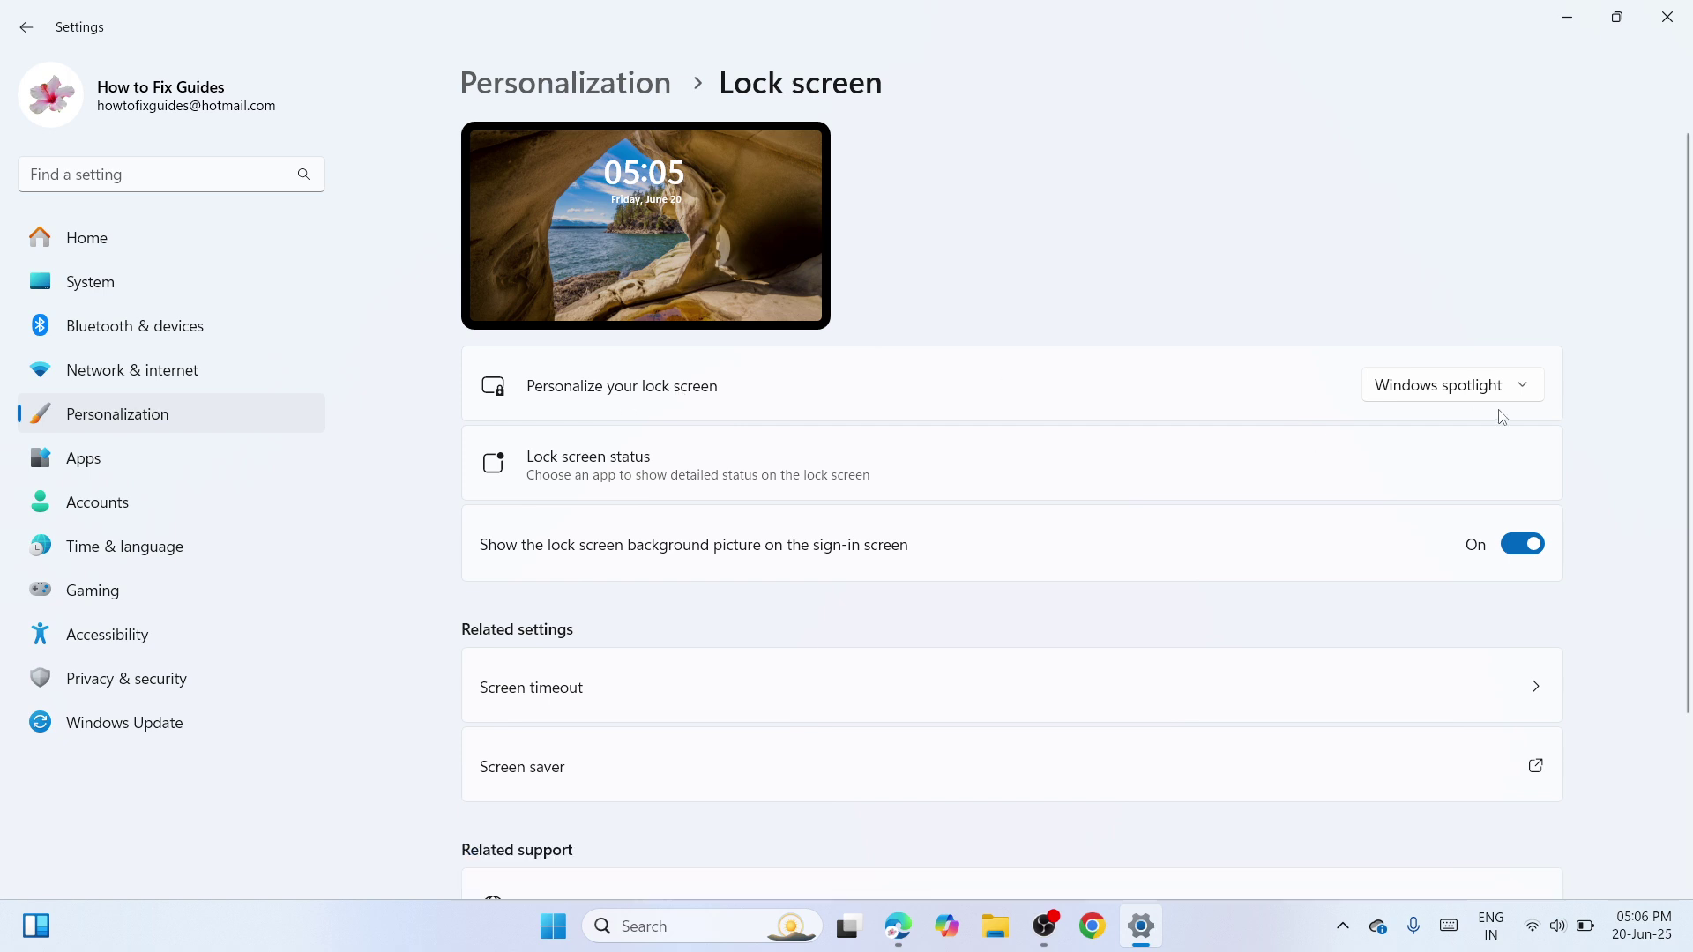
{"action": "left_click", "coordinate": [1535, 389]}
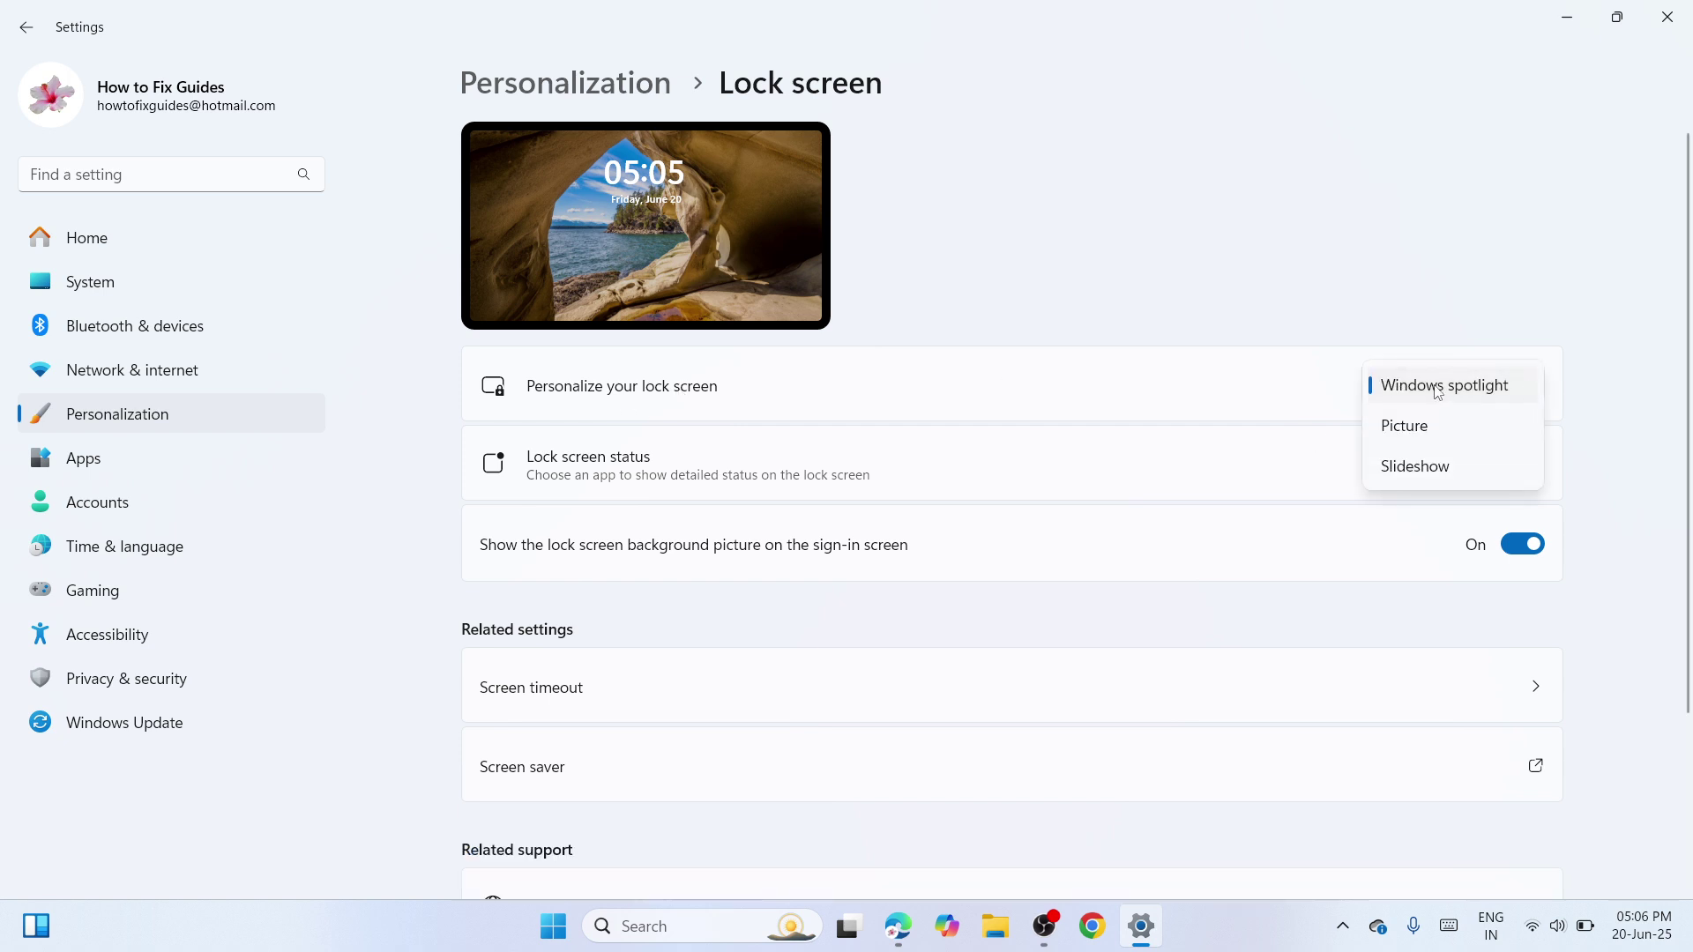
{"action": "left_click", "coordinate": [1434, 482]}
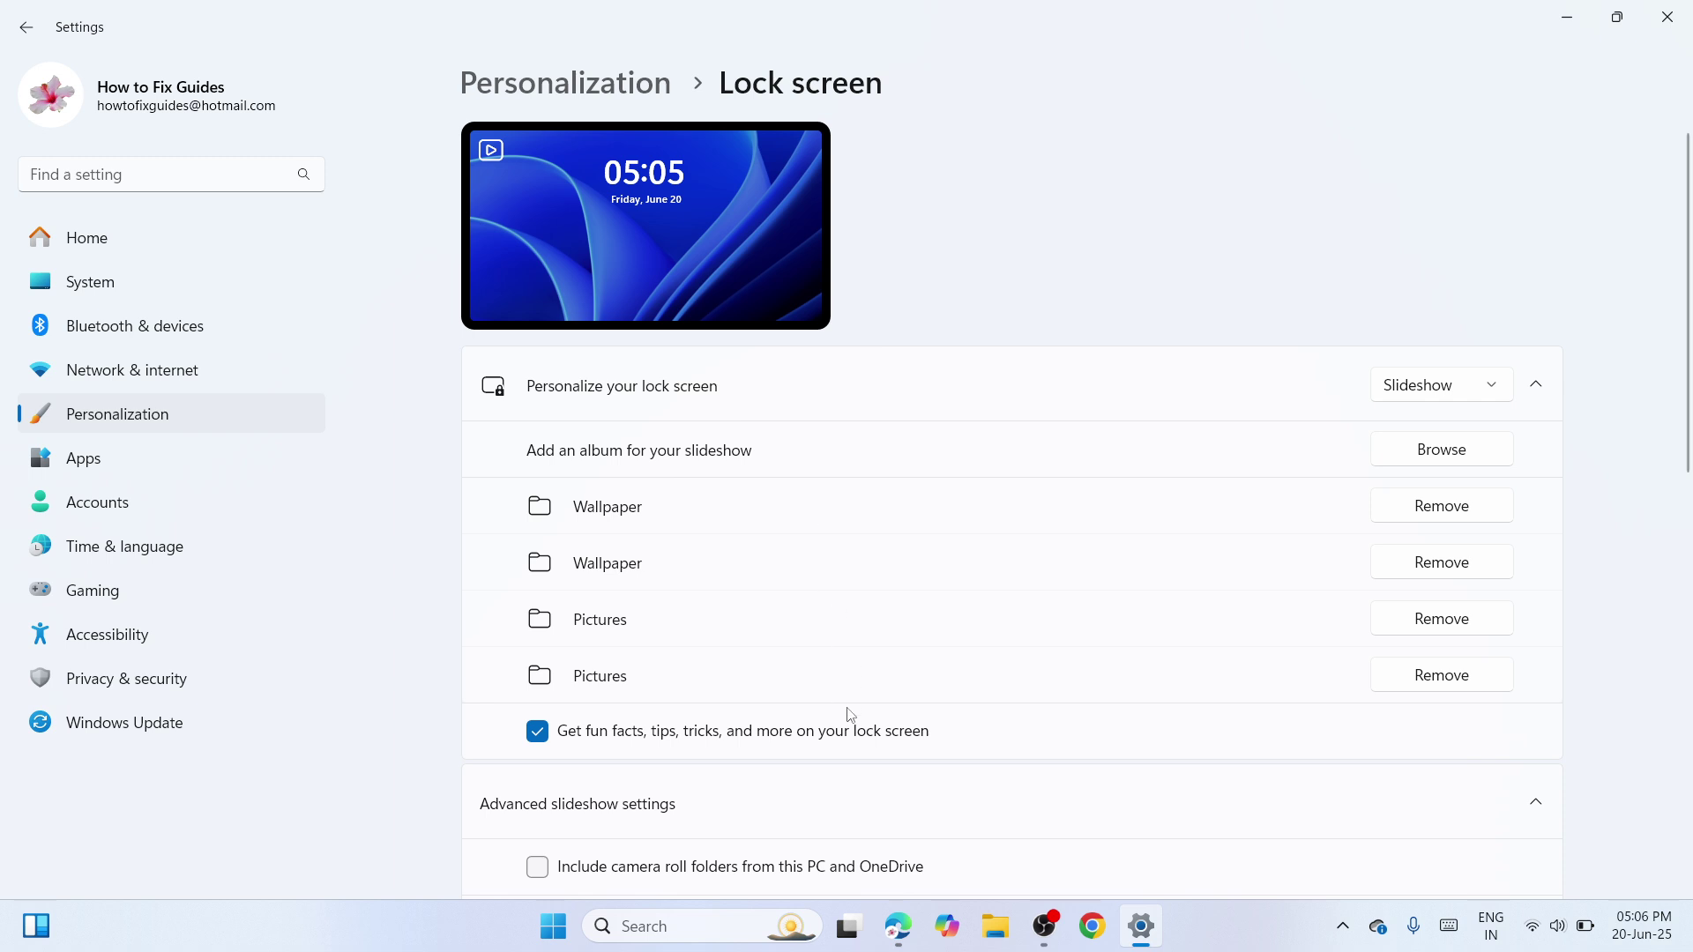
Try to add the desktop's Images folder as an album for the lock screen slideshow, and close Settings.
{"action": "left_click", "coordinate": [1414, 456]}
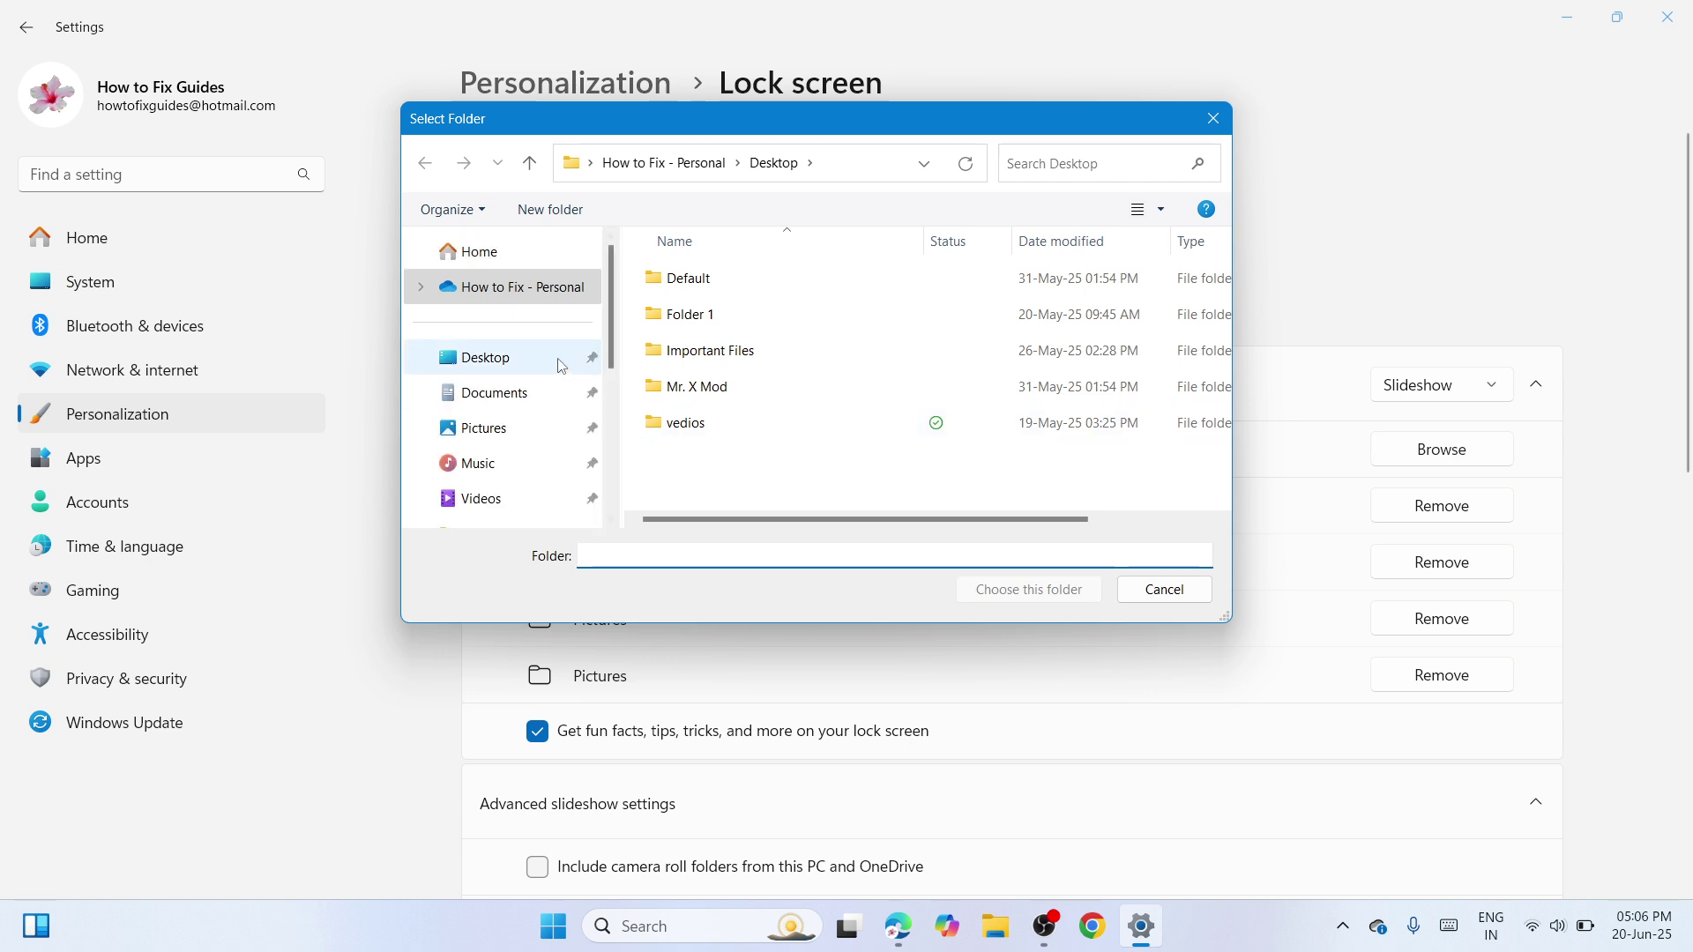
{"action": "left_click", "coordinate": [506, 371]}
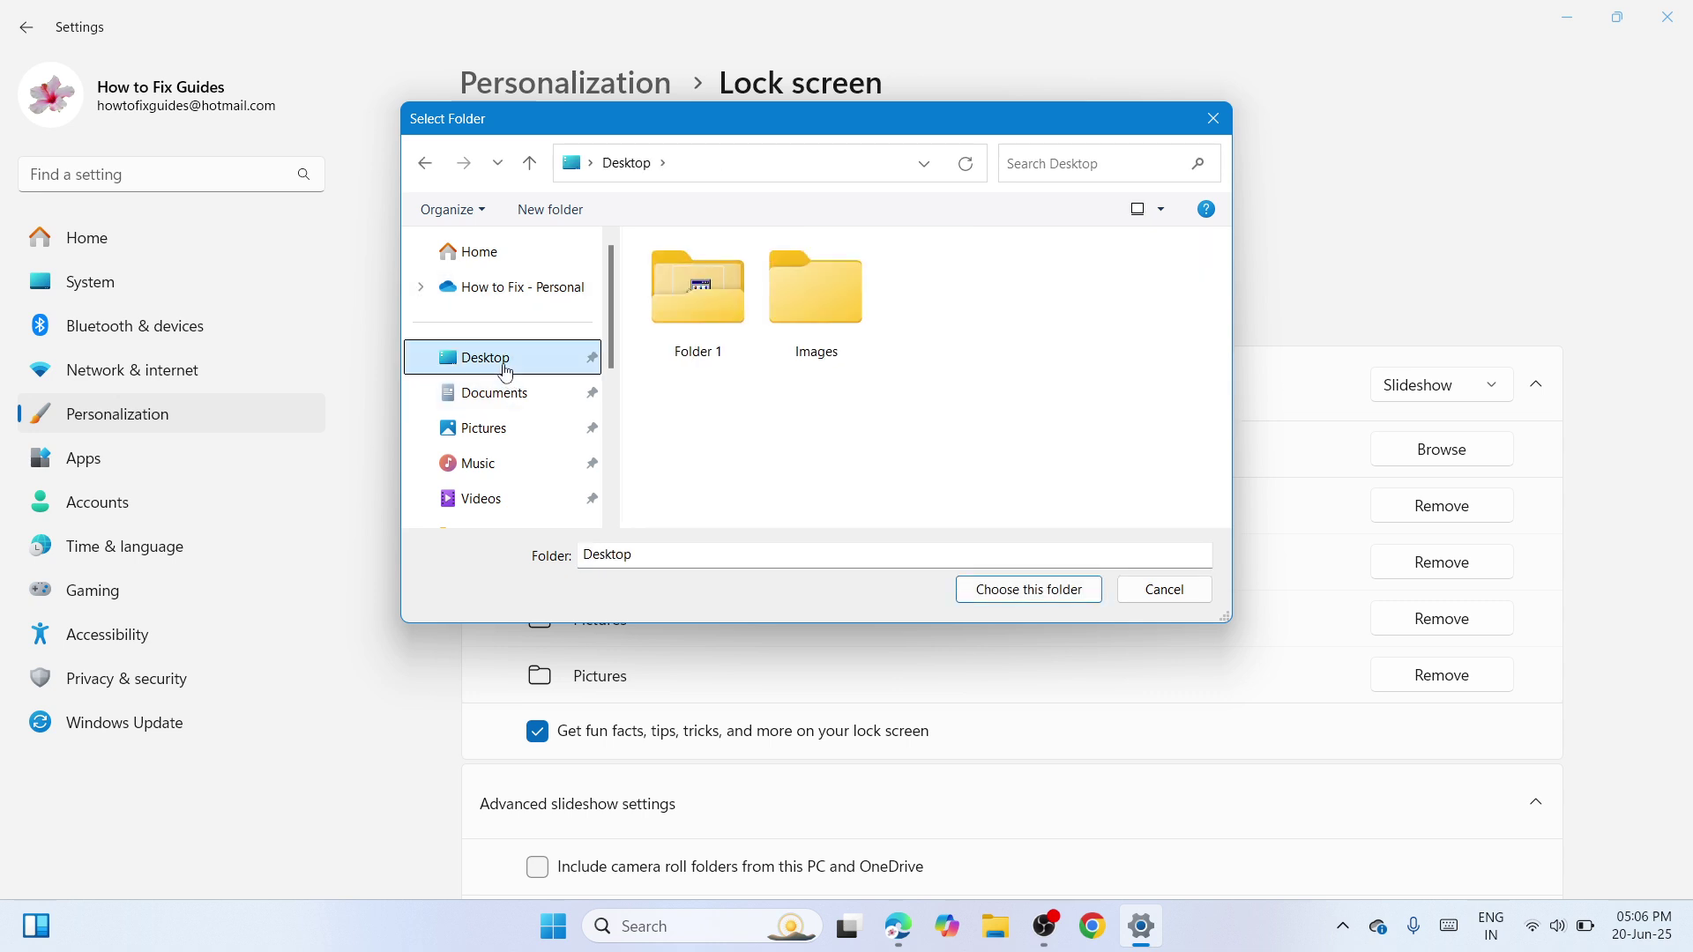
{"action": "left_click", "coordinate": [856, 294]}
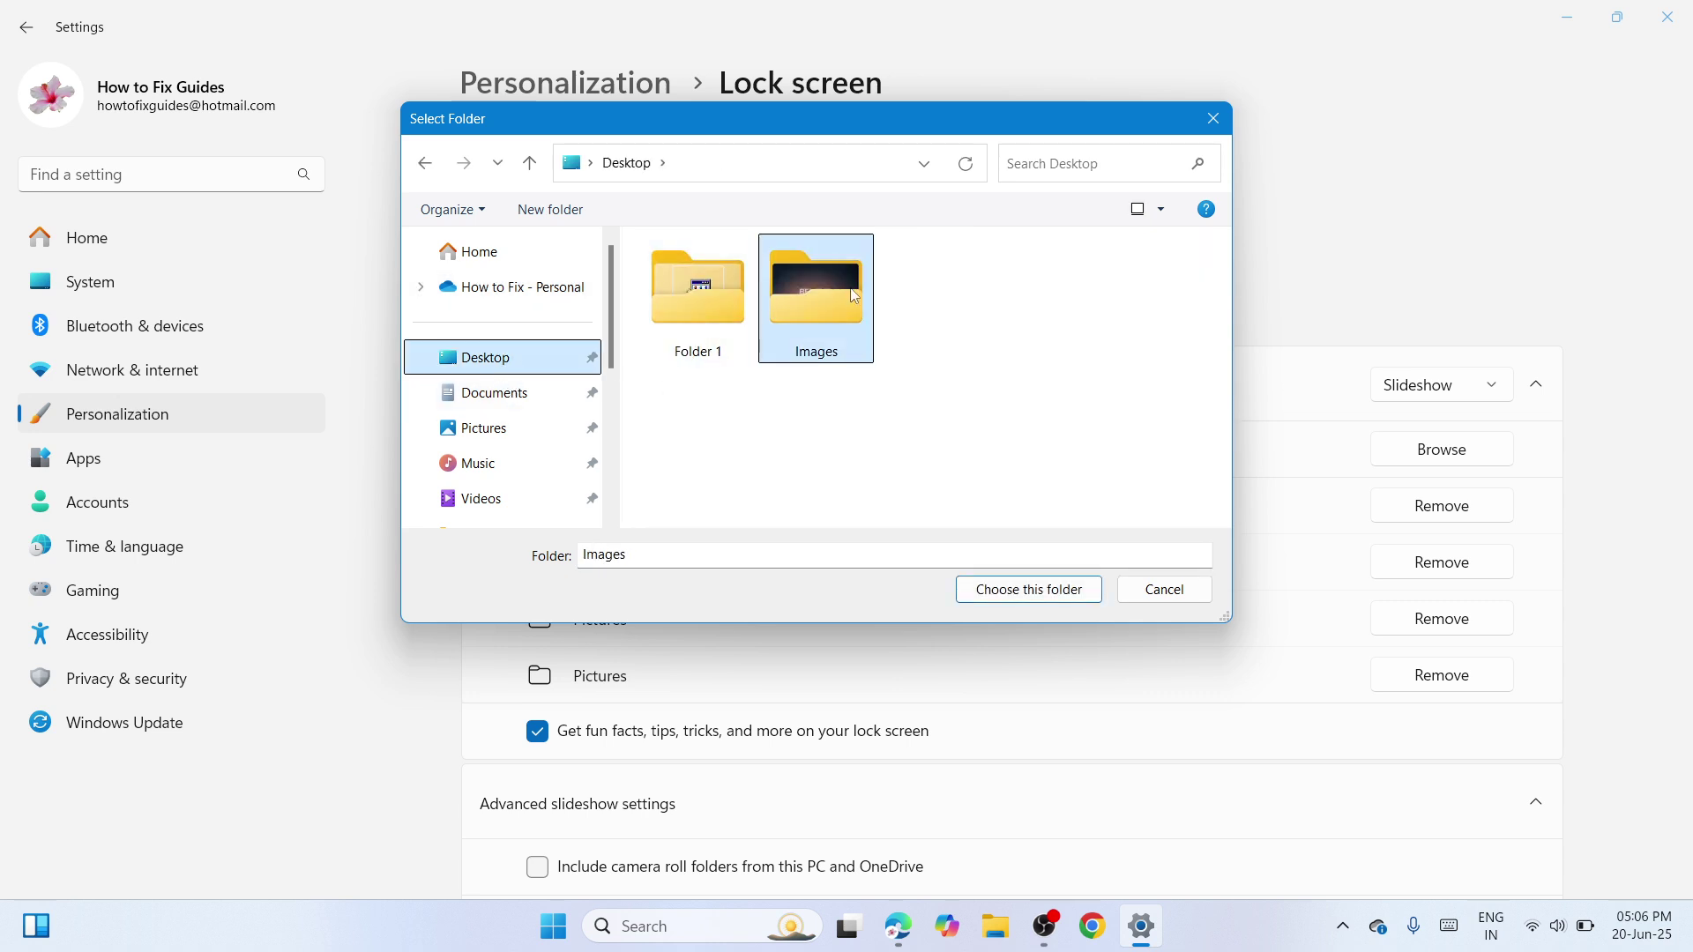
{"action": "left_click", "coordinate": [1044, 591]}
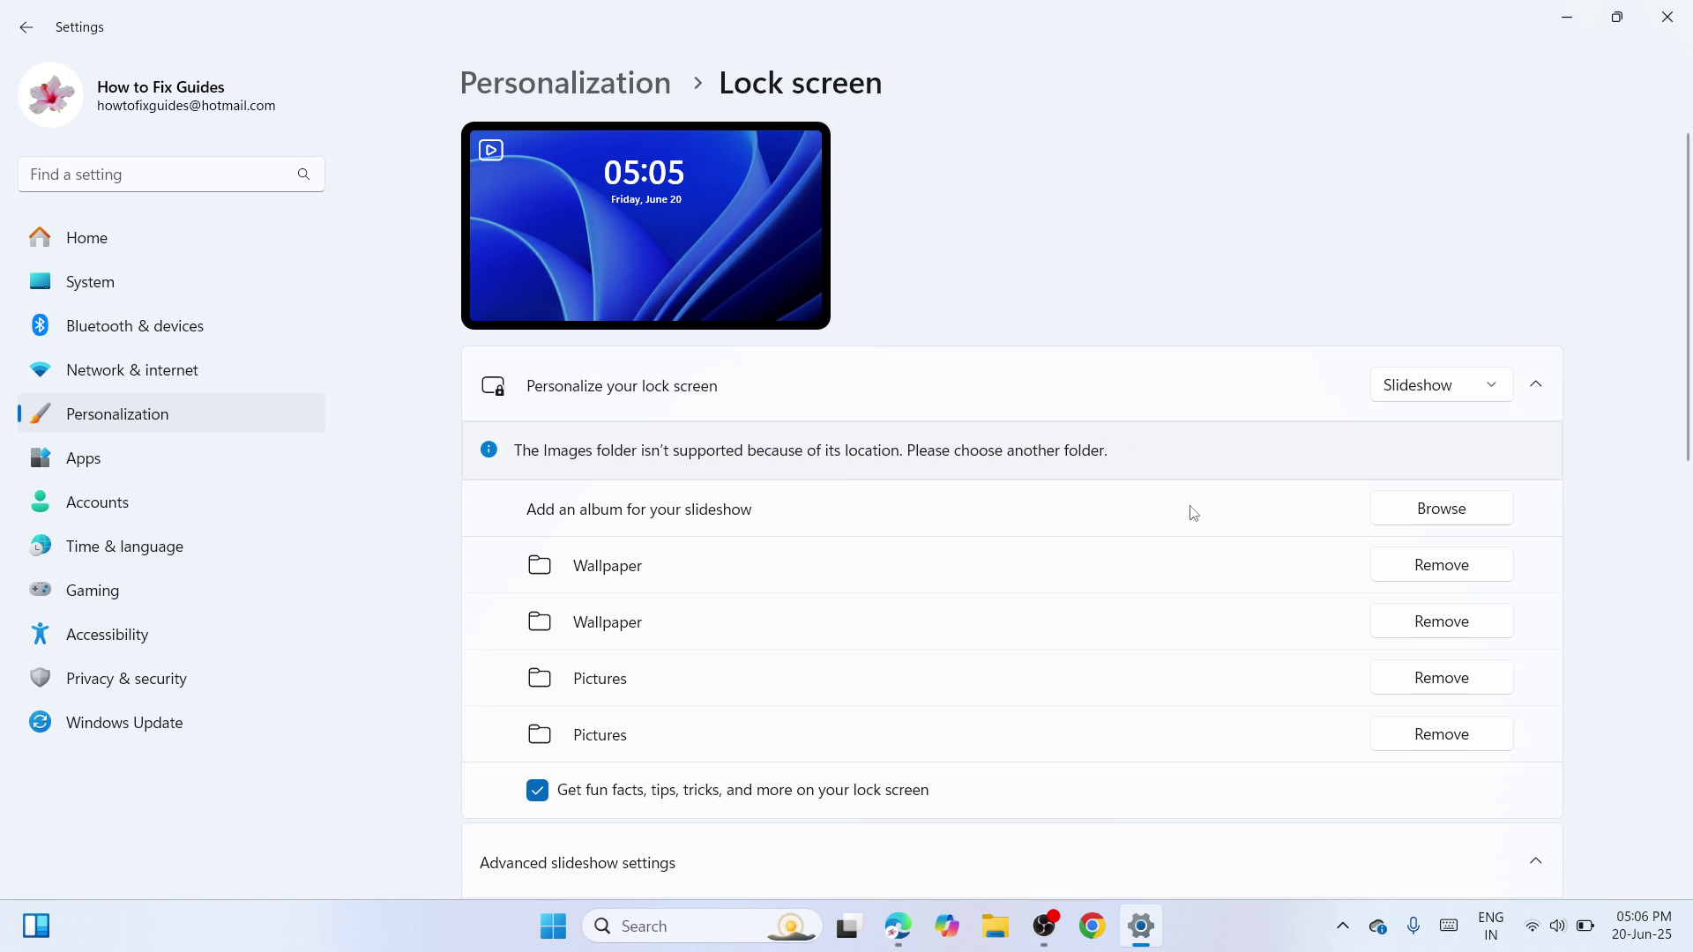
{"action": "left_click", "coordinate": [1674, 27]}
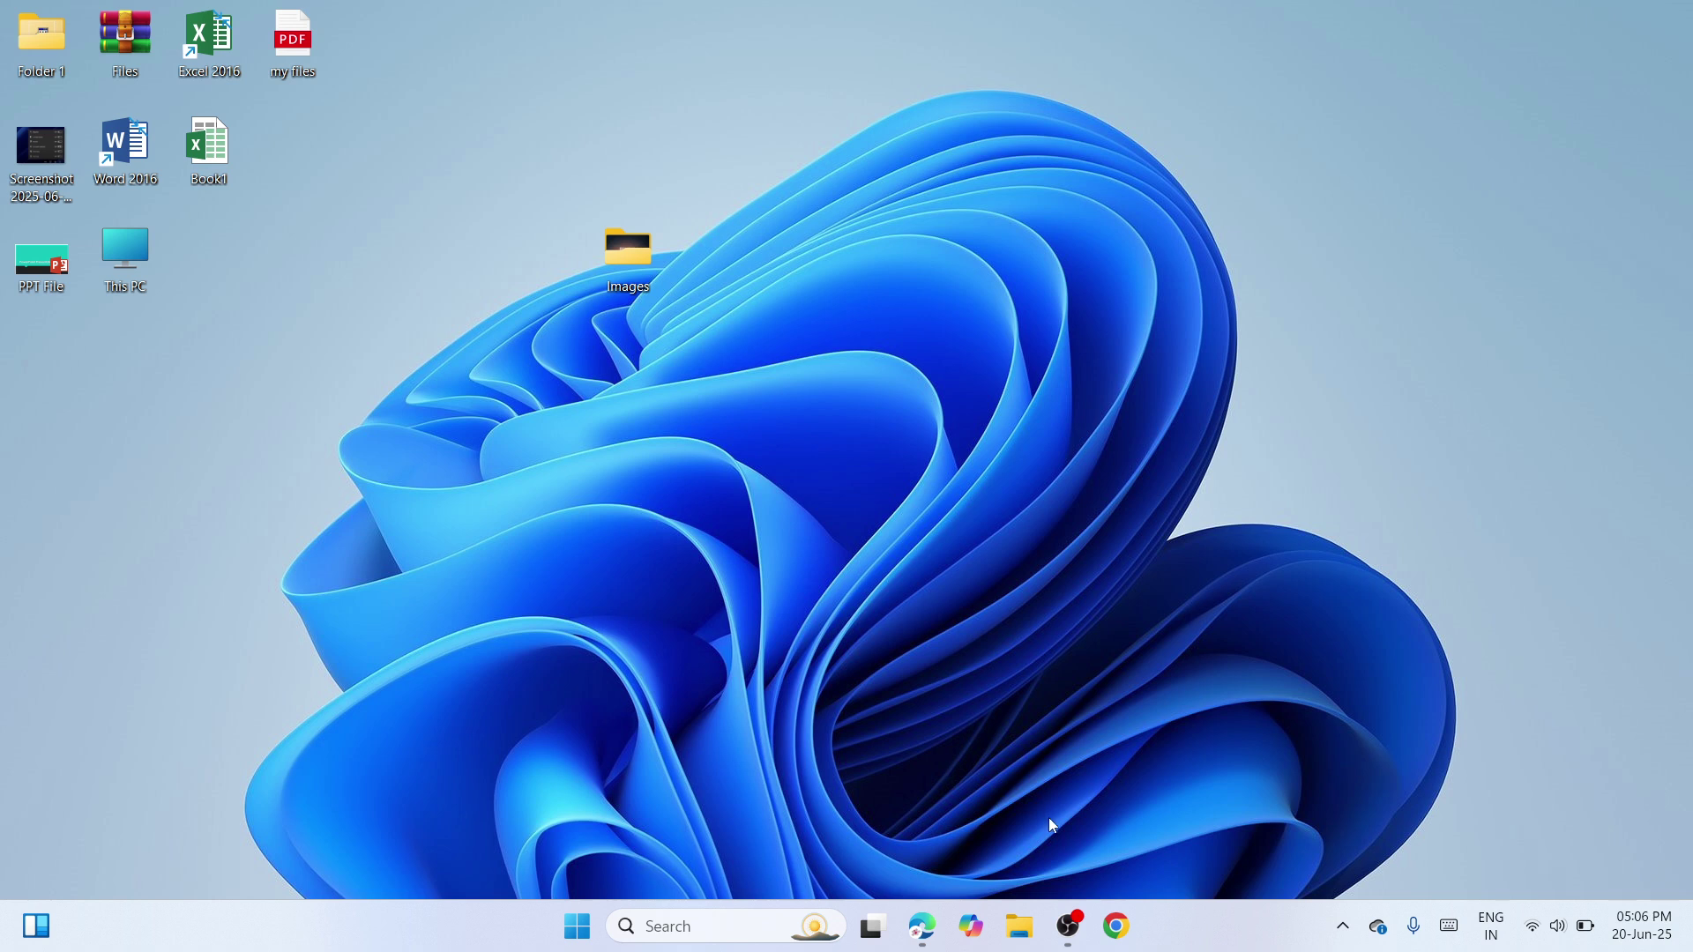
{"action": "left_click", "coordinate": [1079, 933]}
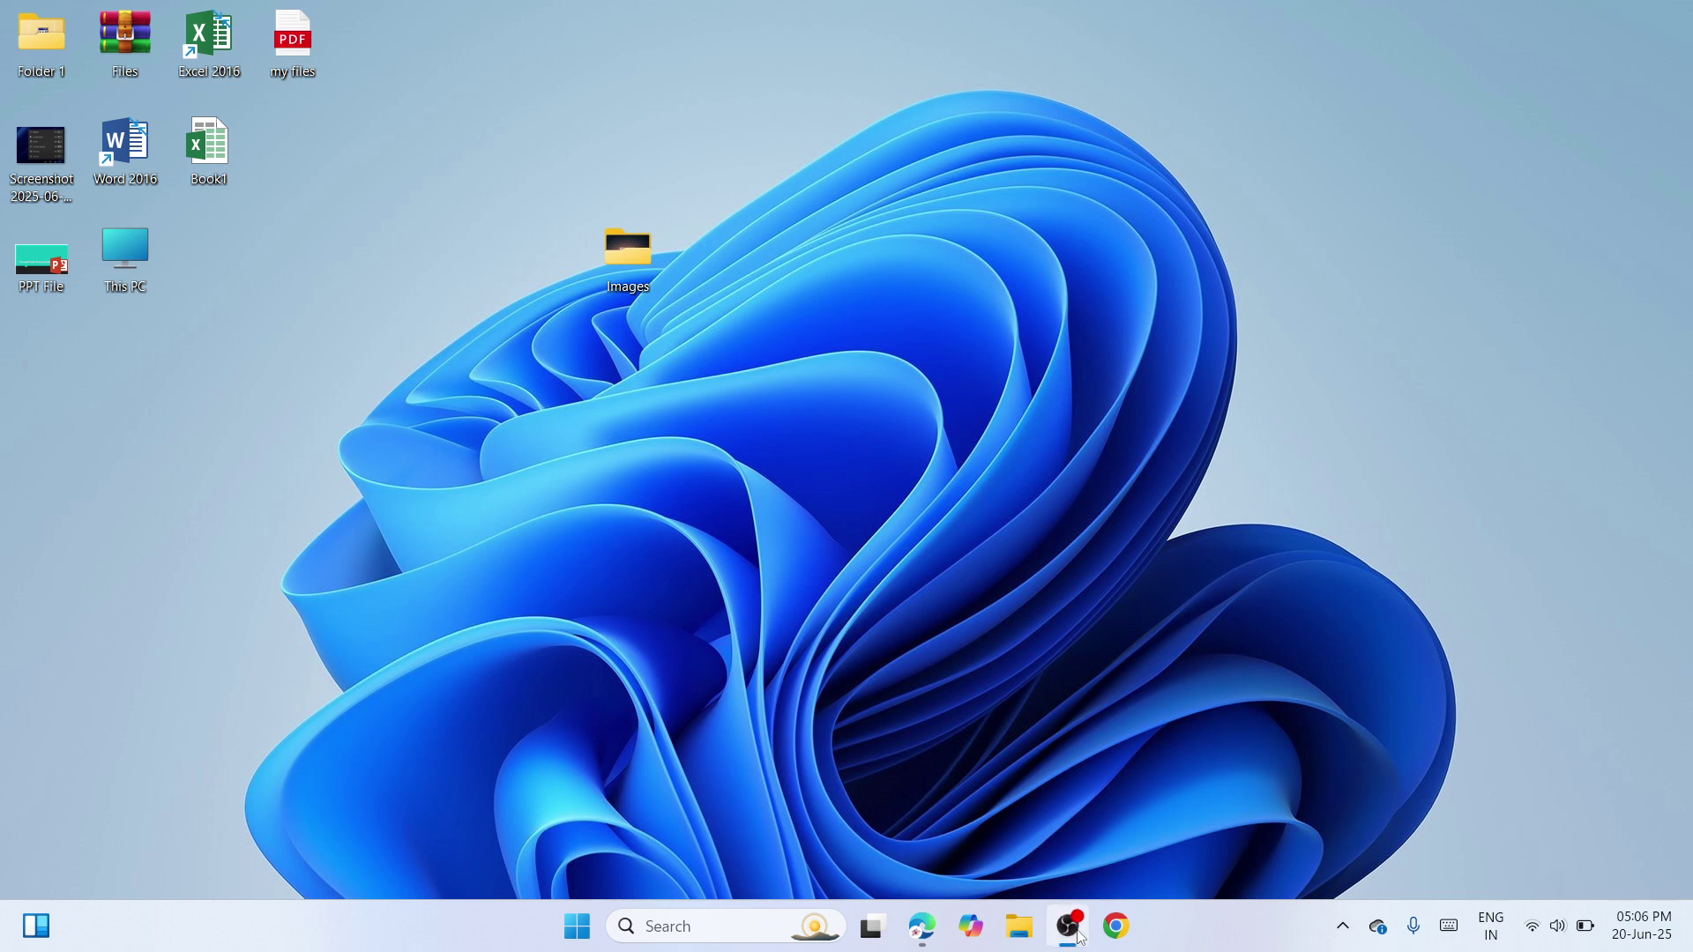